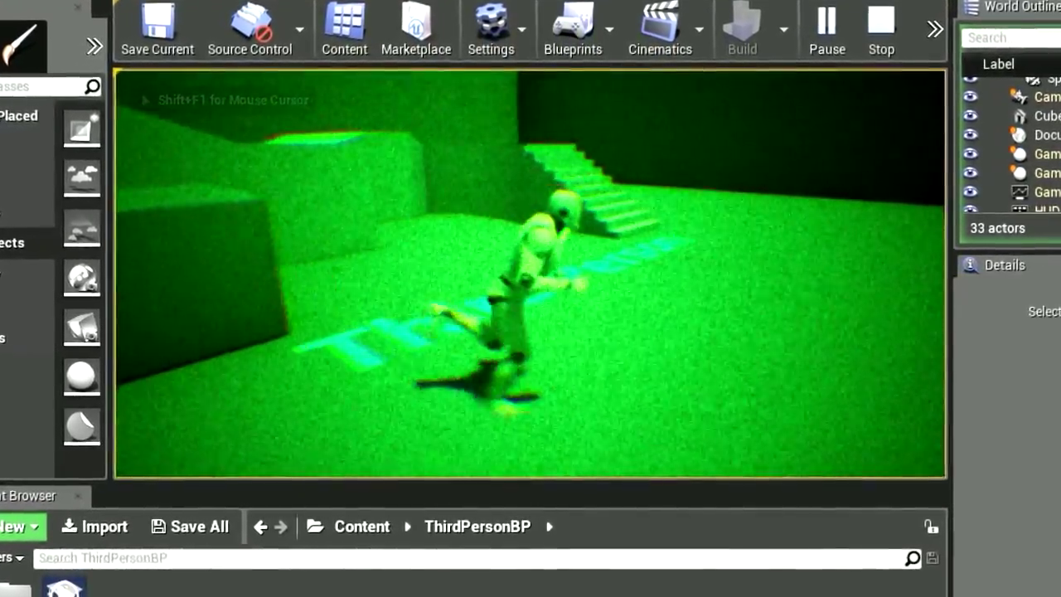
Toggle the green night-vision effect during the running play session
key(n)
key(n)
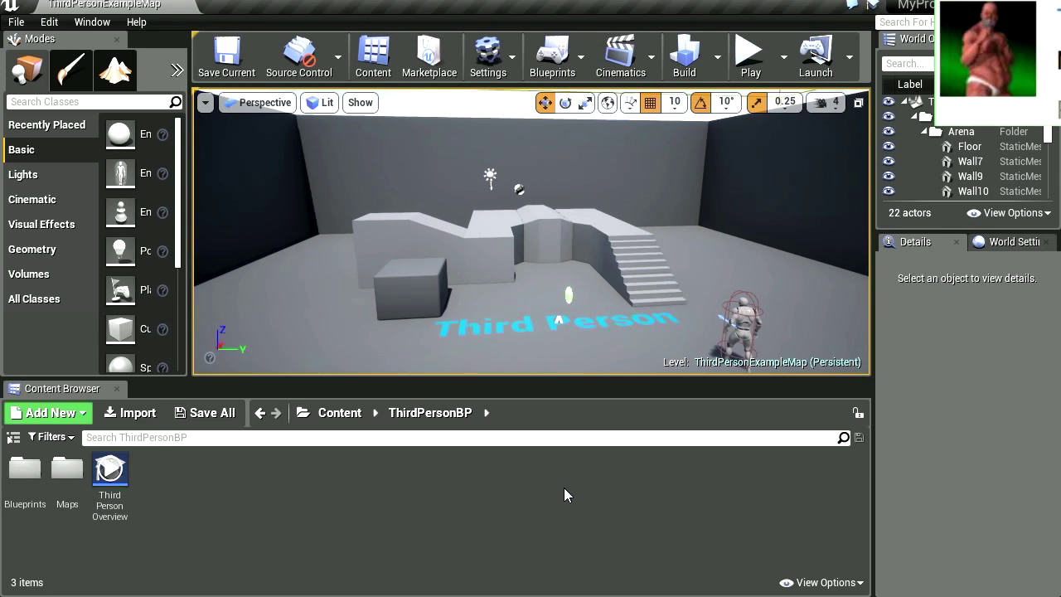
Enlarge the viewport and Modes area, and place a Post Process Volume from Visual Effects on the floor near the grey cube
drag(504, 378, 504, 412)
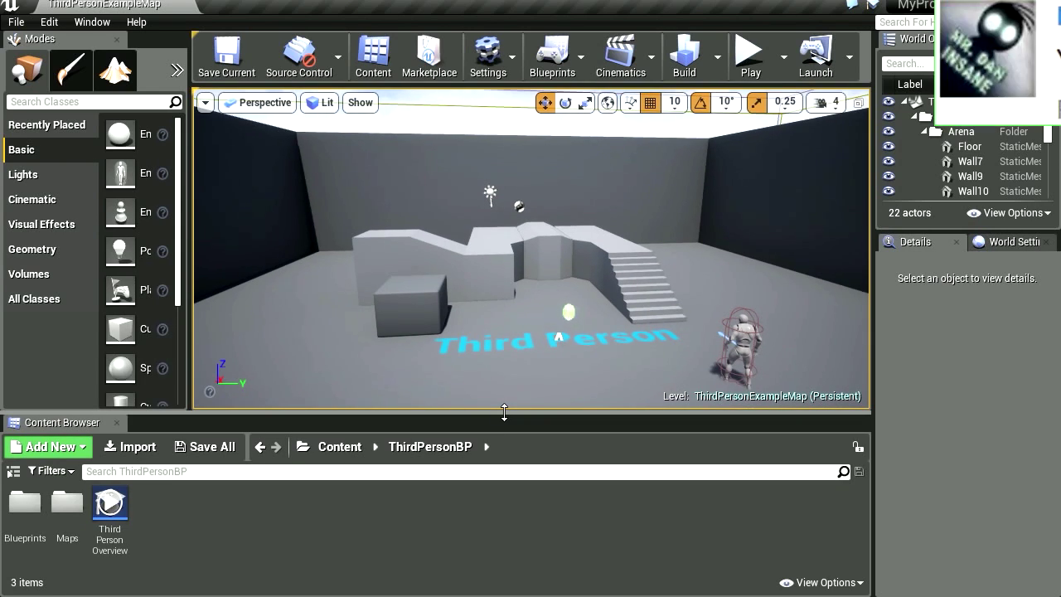
drag(189, 251, 276, 255)
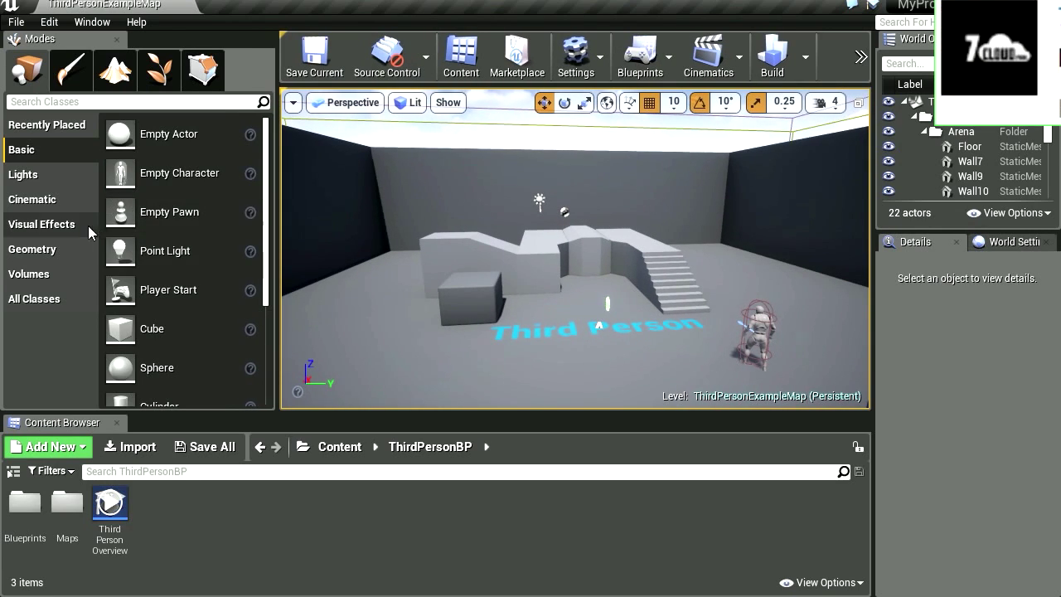
click(64, 231)
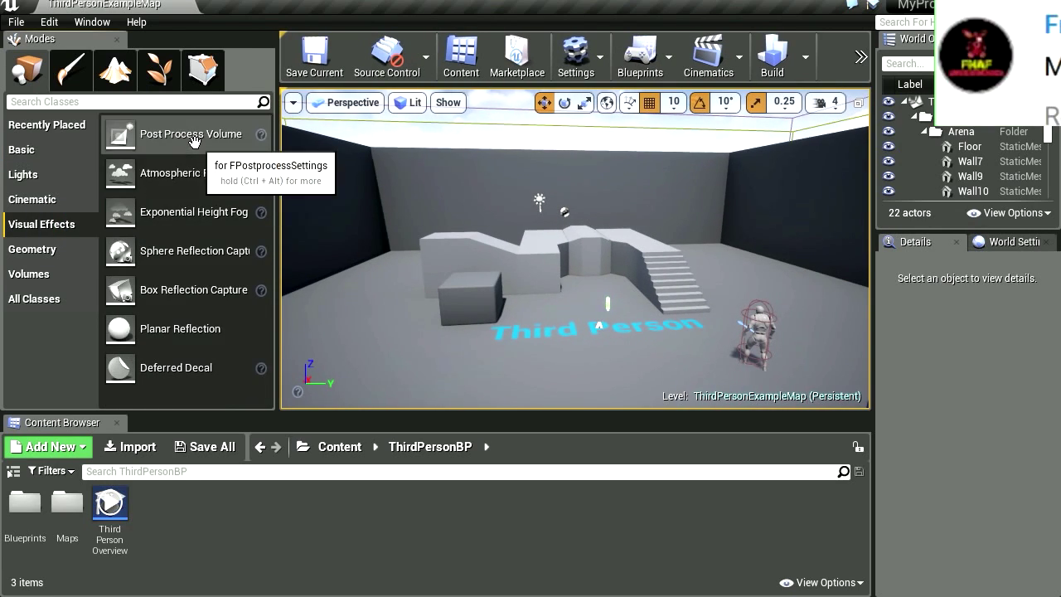
drag(193, 140, 458, 348)
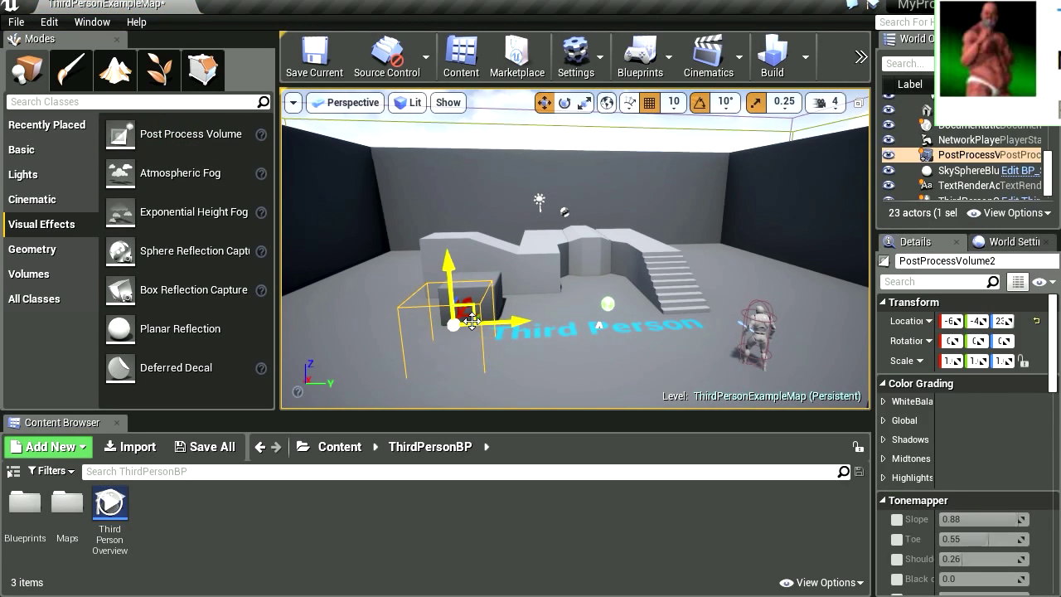
Scale the Post Process Volume to 2.0 in X, 2.25 in Y and 2.0 in Z, and narrow the Modes area
right_drag(617, 258, 512, 282)
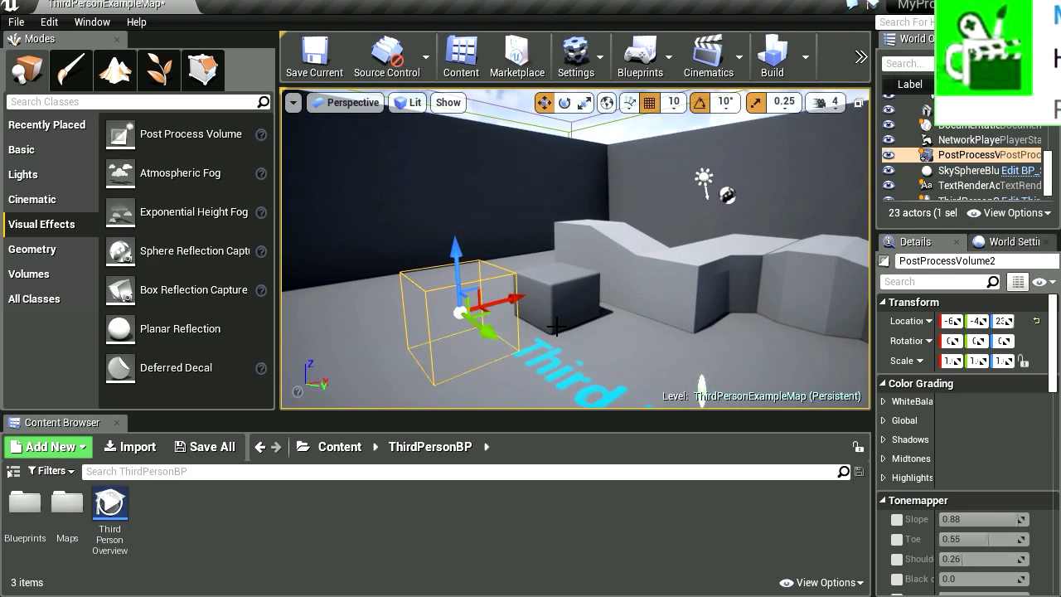
key(e)
right_drag(511, 310, 550, 297)
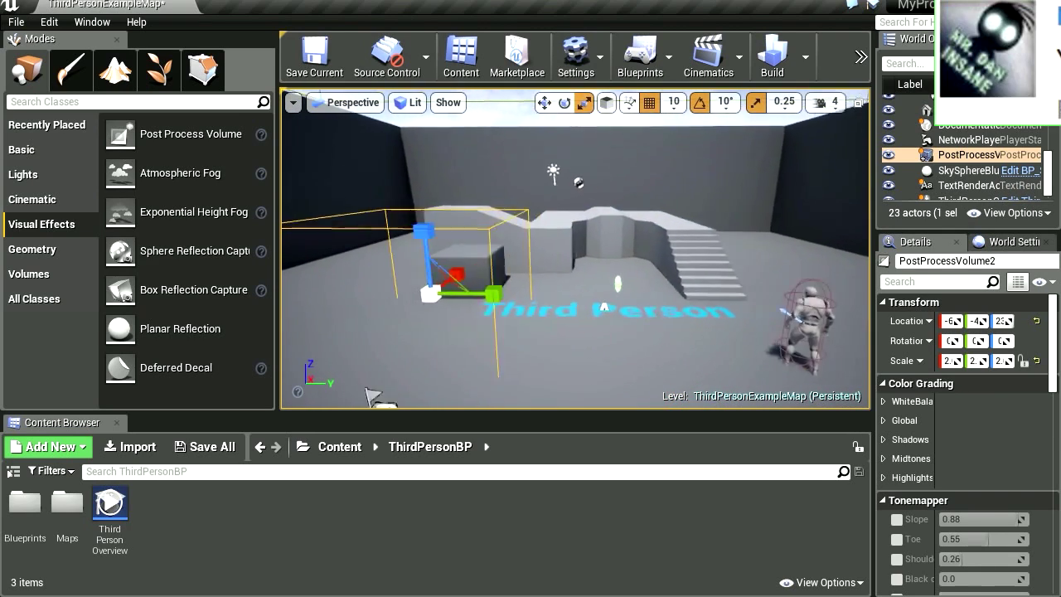
drag(279, 249, 157, 248)
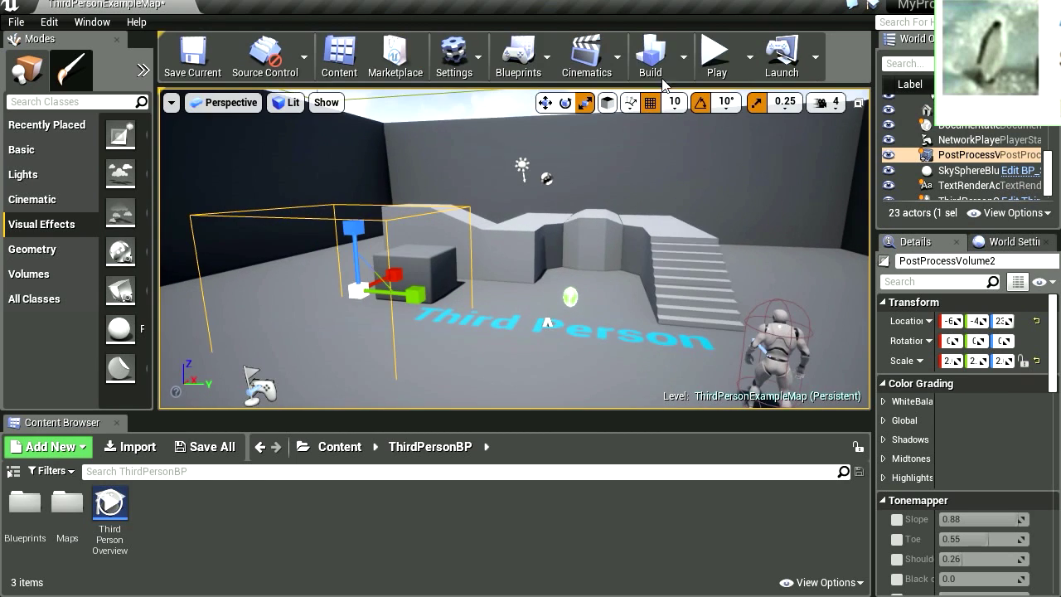
Play-test the level by running the character around the newly placed volume, and end the session
click(714, 52)
key(w)
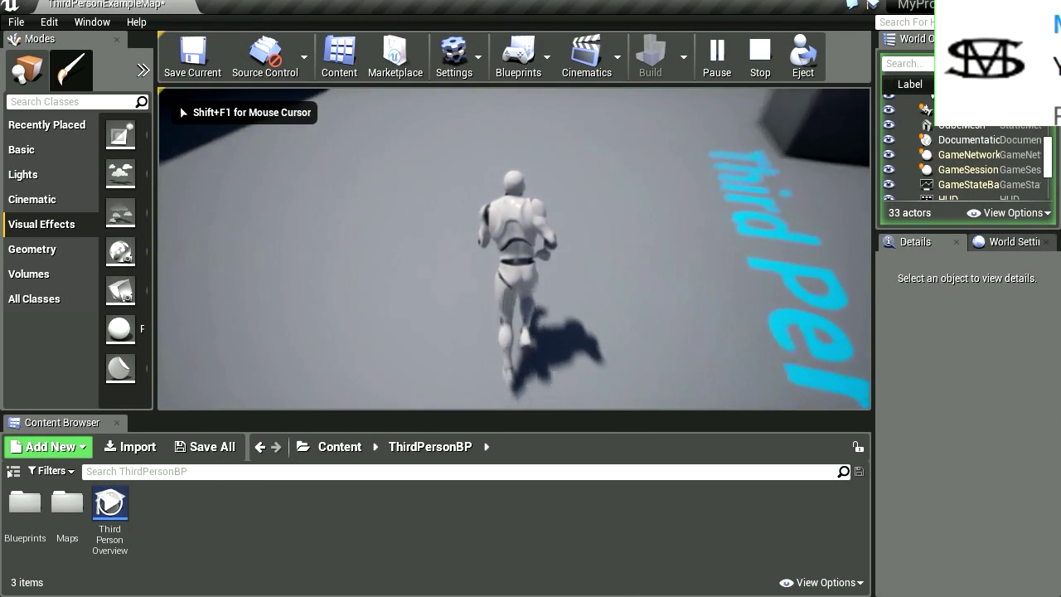
key(w)
key(d)
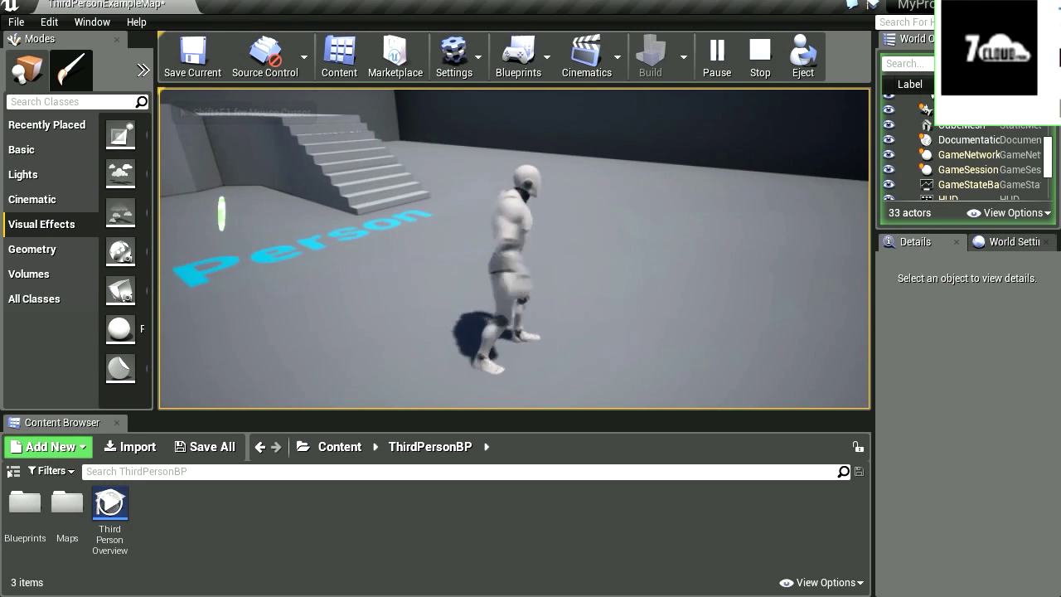
key(Escape)
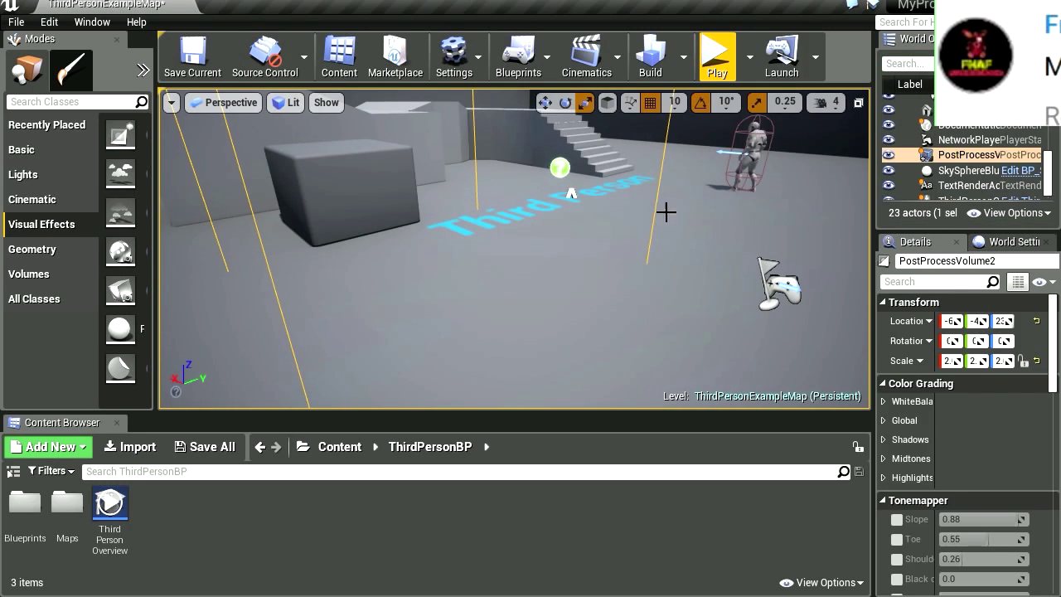
Enable the volume's WhiteBalance Temp and Tint overrides, raising Temp to about 10339 and Tint to about 0.42
drag(871, 357, 709, 358)
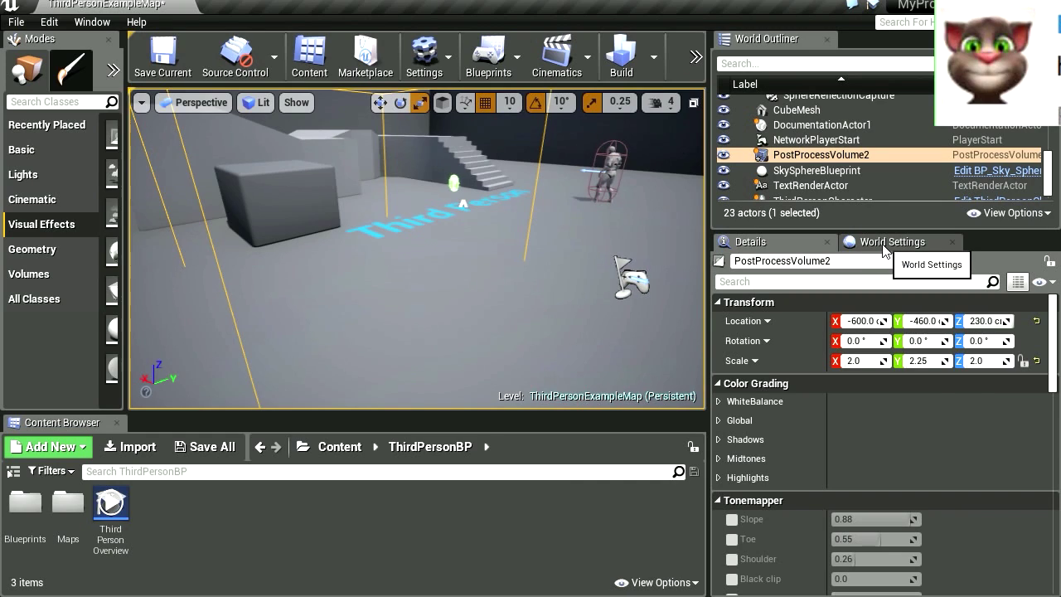
click(882, 243)
click(761, 243)
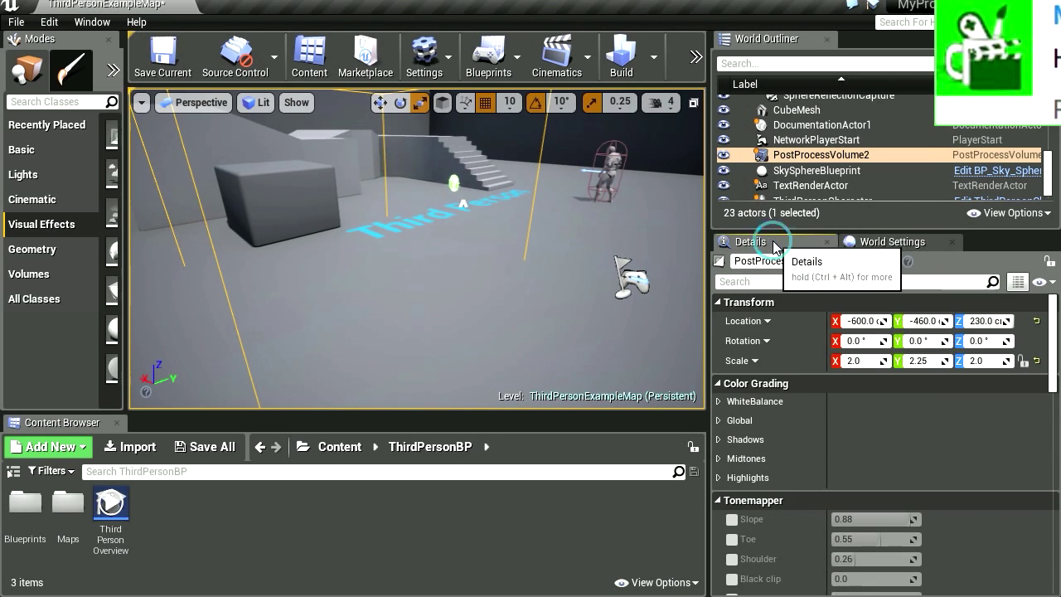
click(719, 402)
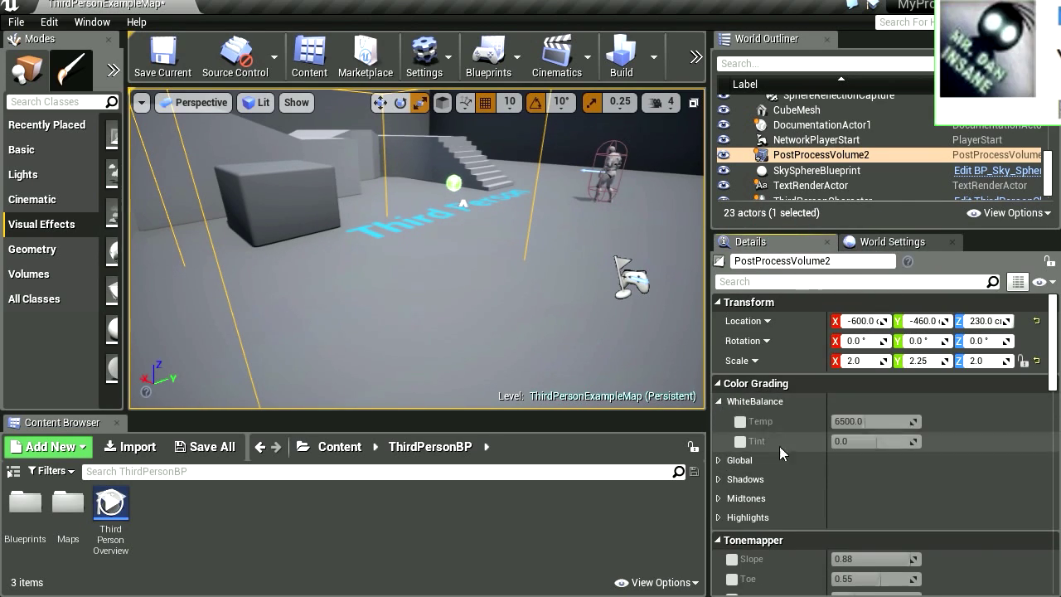
click(740, 421)
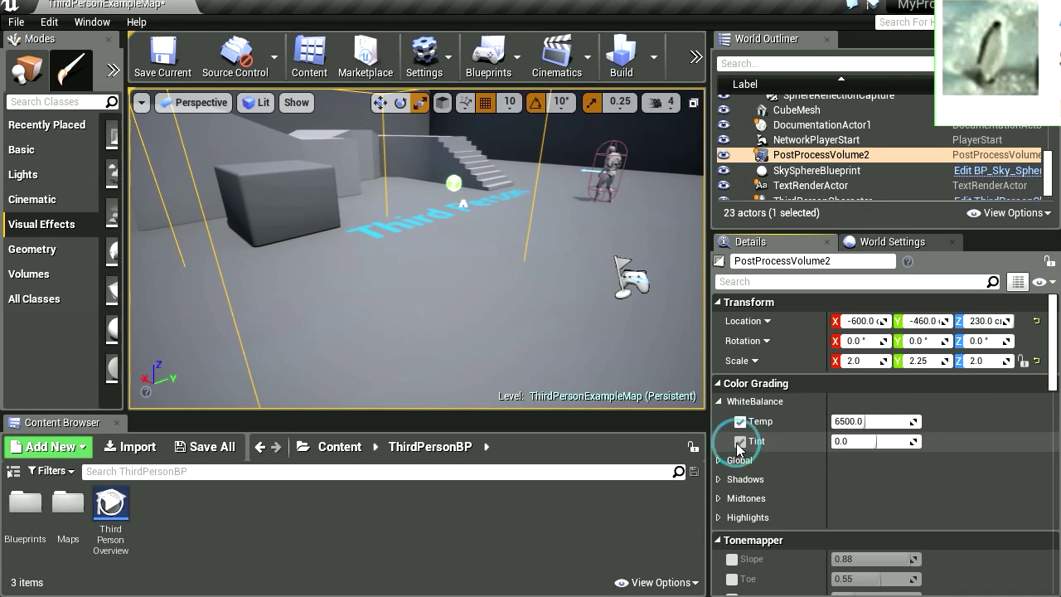
click(740, 442)
drag(888, 421, 895, 441)
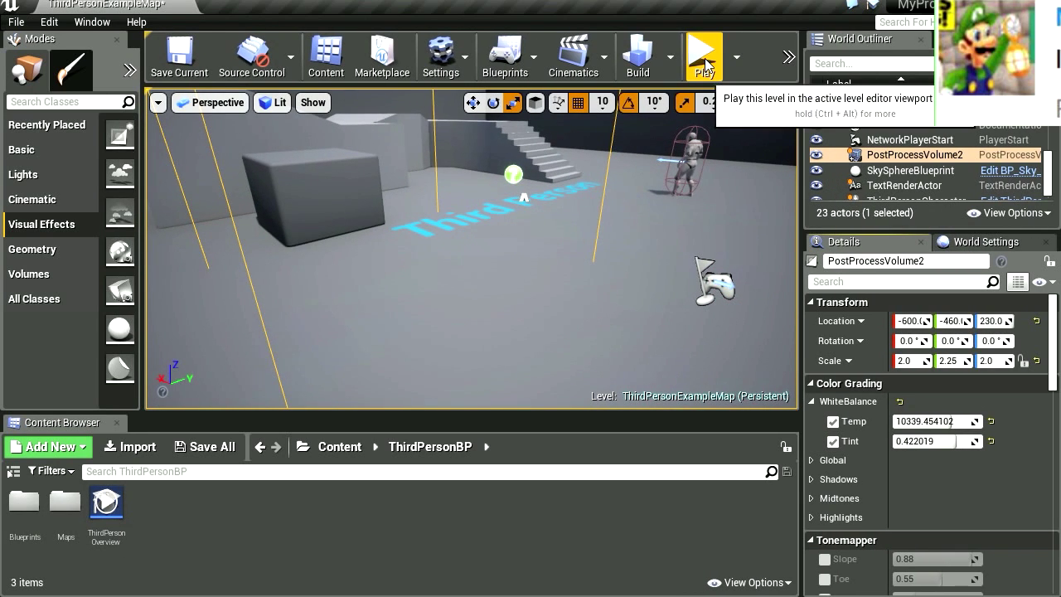
Play-test the white balance effect by running the character near the cube, and end the session
click(703, 51)
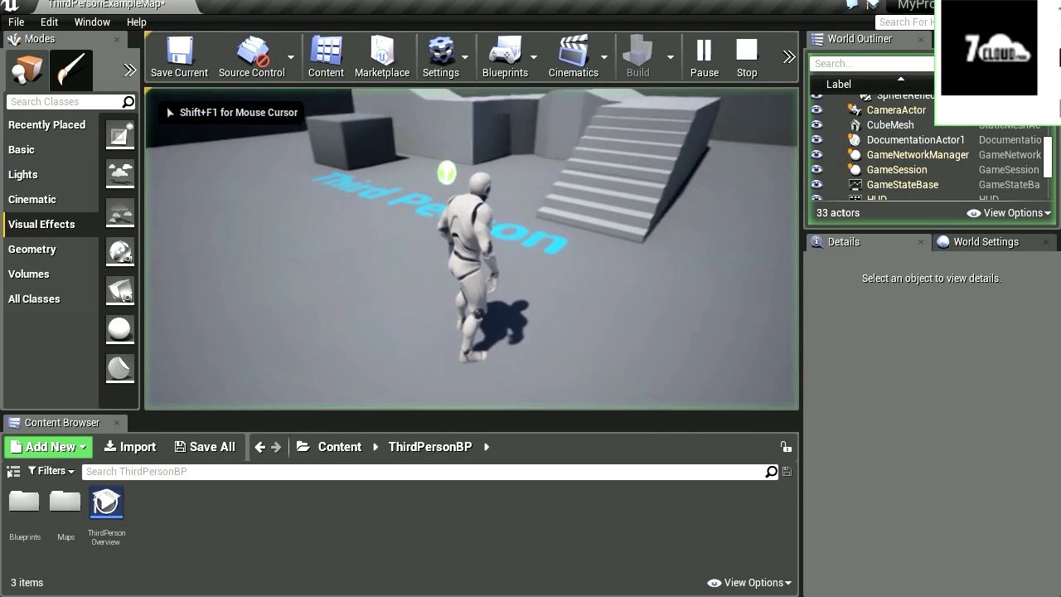
key(w)
key(d)
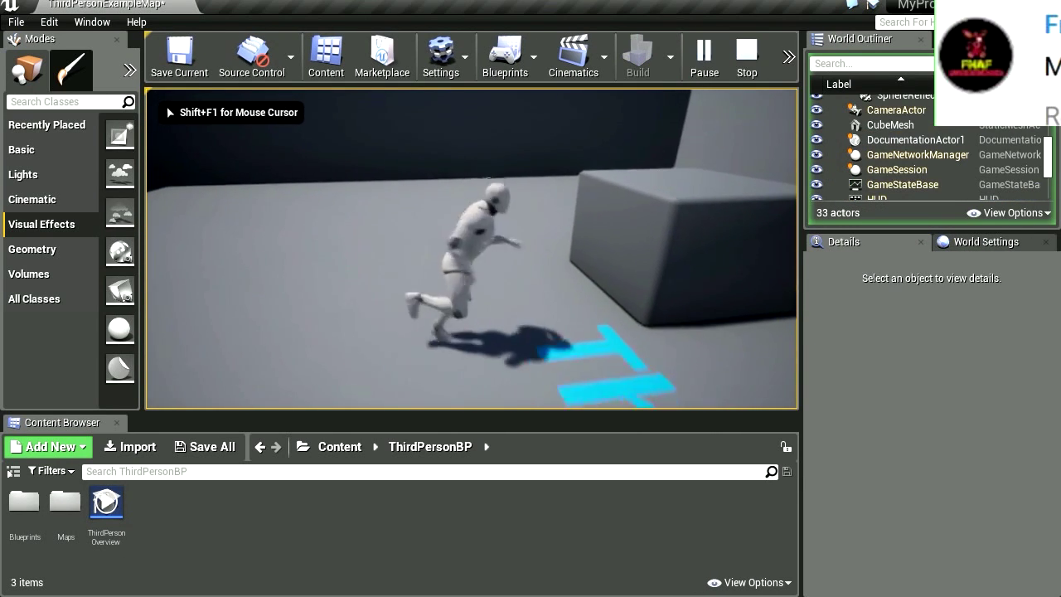
key(s)
key(w)
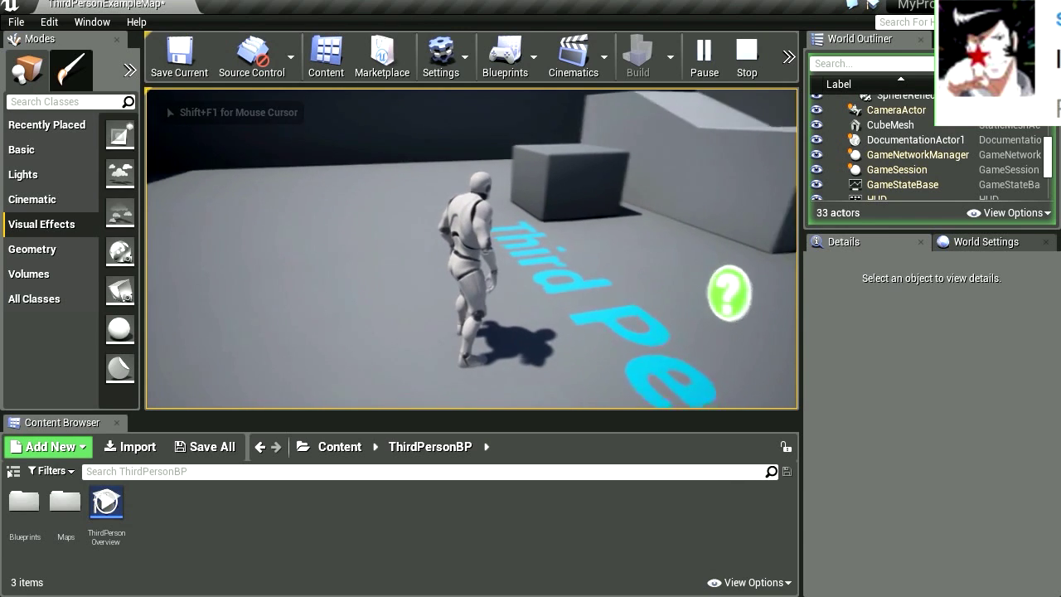
key(Escape)
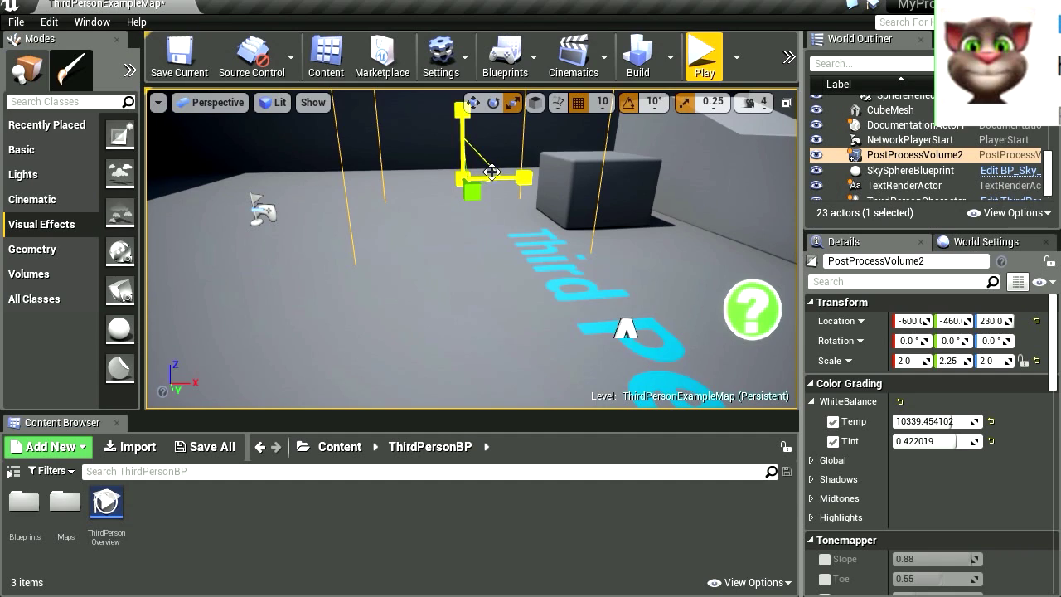
Scale the volume to 3.5 along X and raise its white balance Temp to about 12197 and Tint to about 0.62
drag(514, 181, 535, 179)
drag(952, 422, 949, 422)
drag(956, 442, 974, 421)
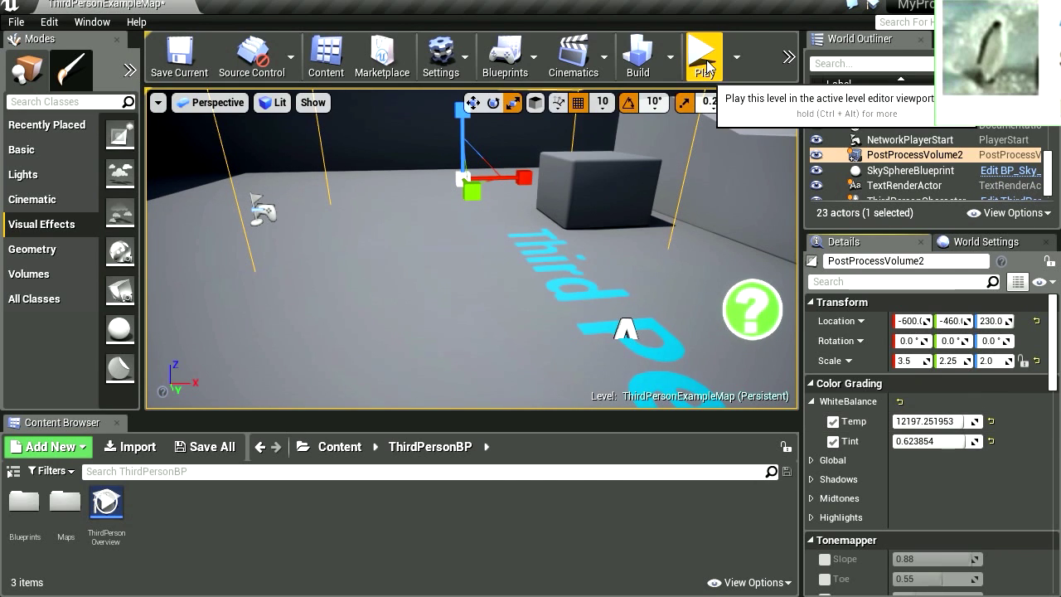
Play-test the stronger tint by running the character in and out of the widened volume, and end the session
click(704, 57)
key(w)
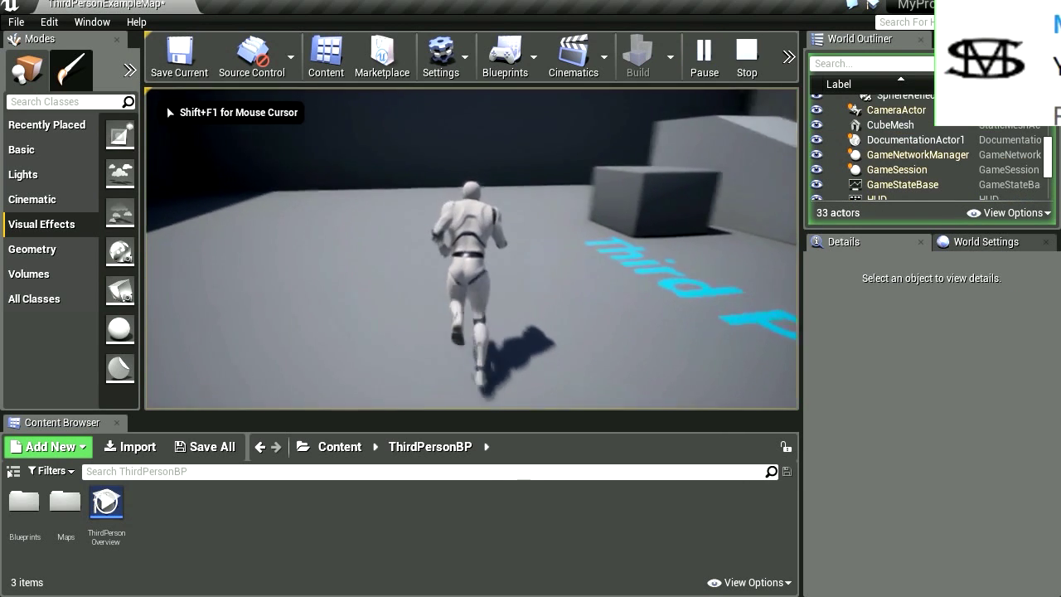
key(a)
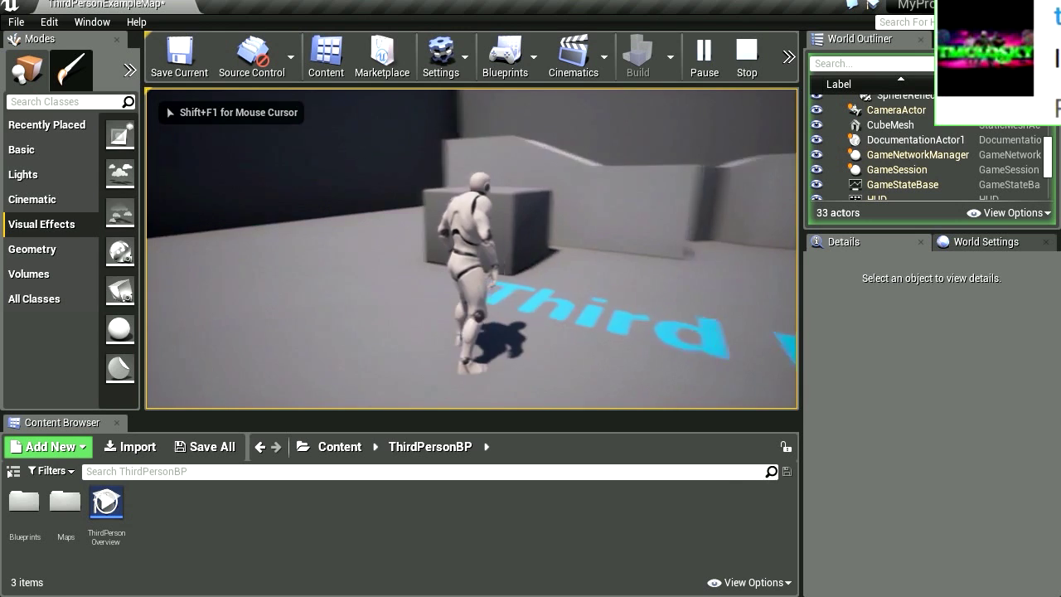
key(w)
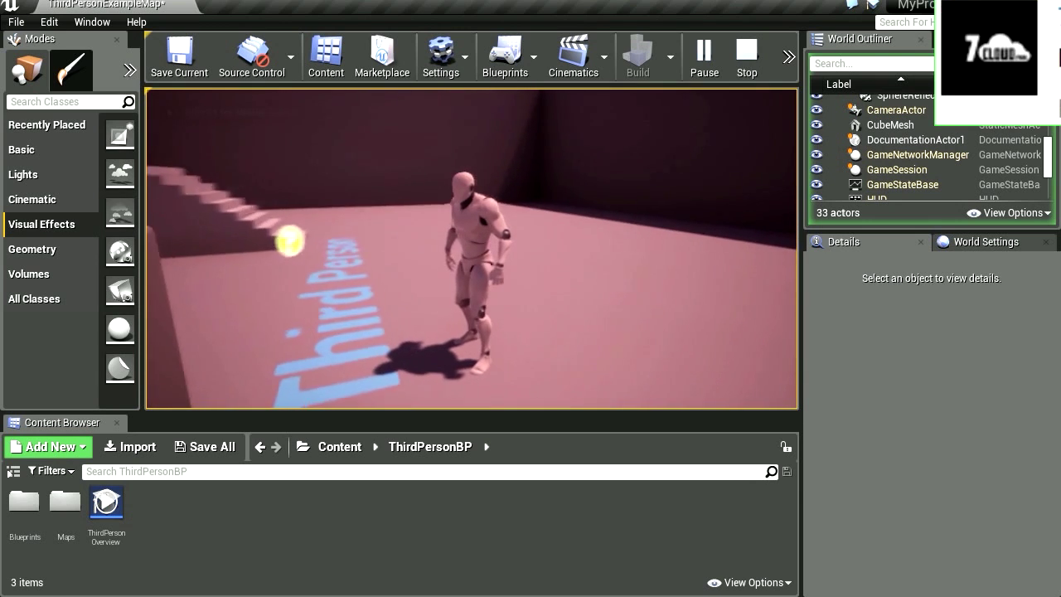
key(s)
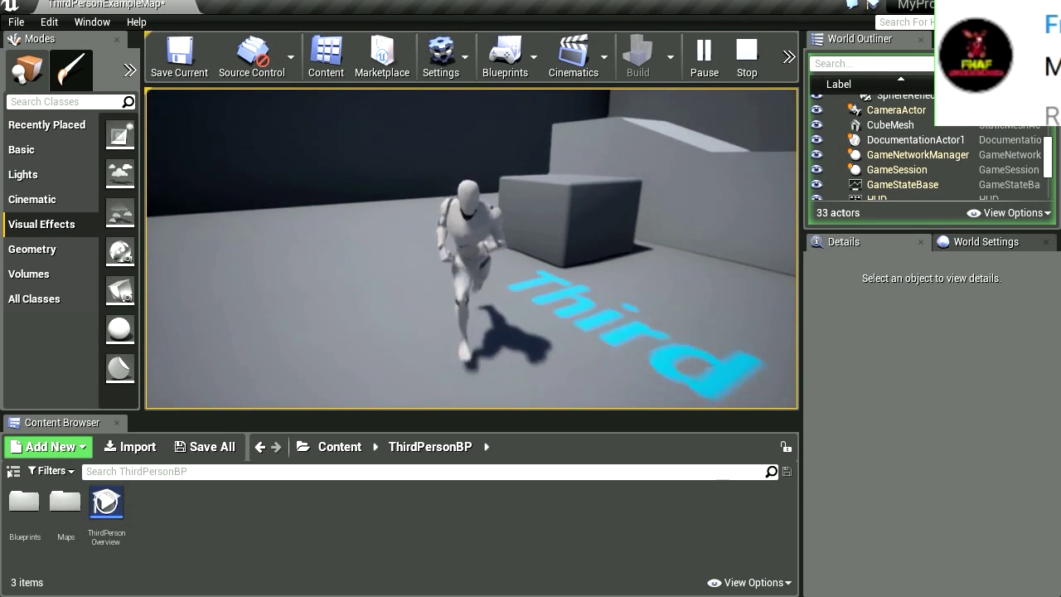
key(w)
key(w)
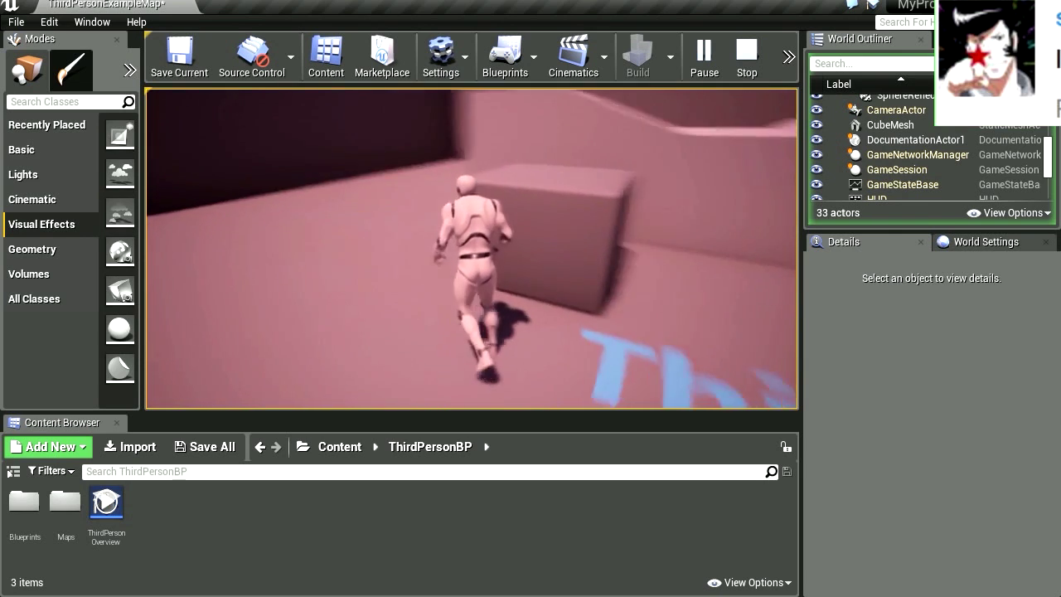
key(w)
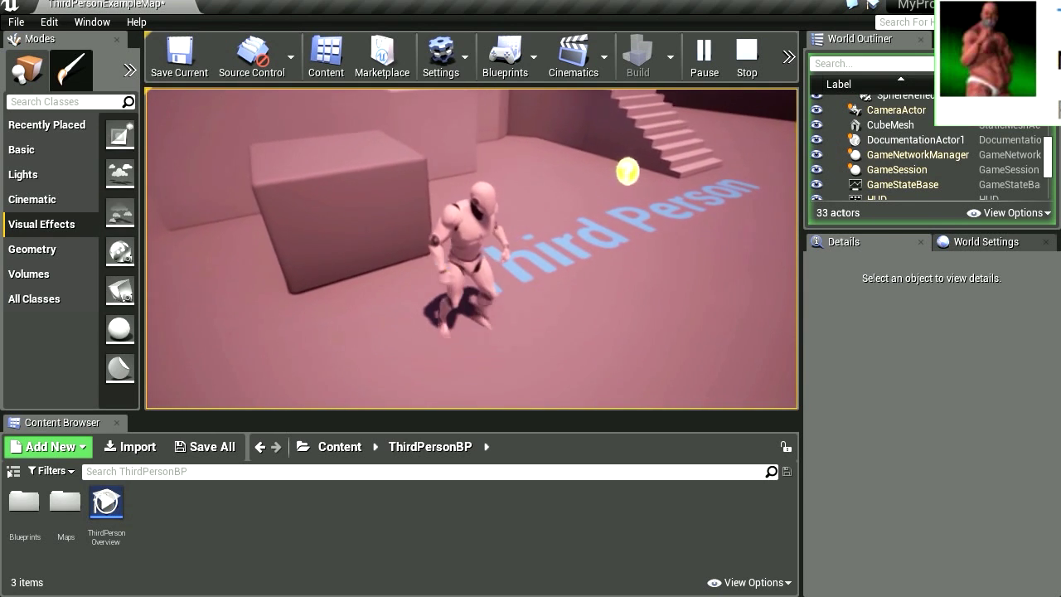
key(Escape)
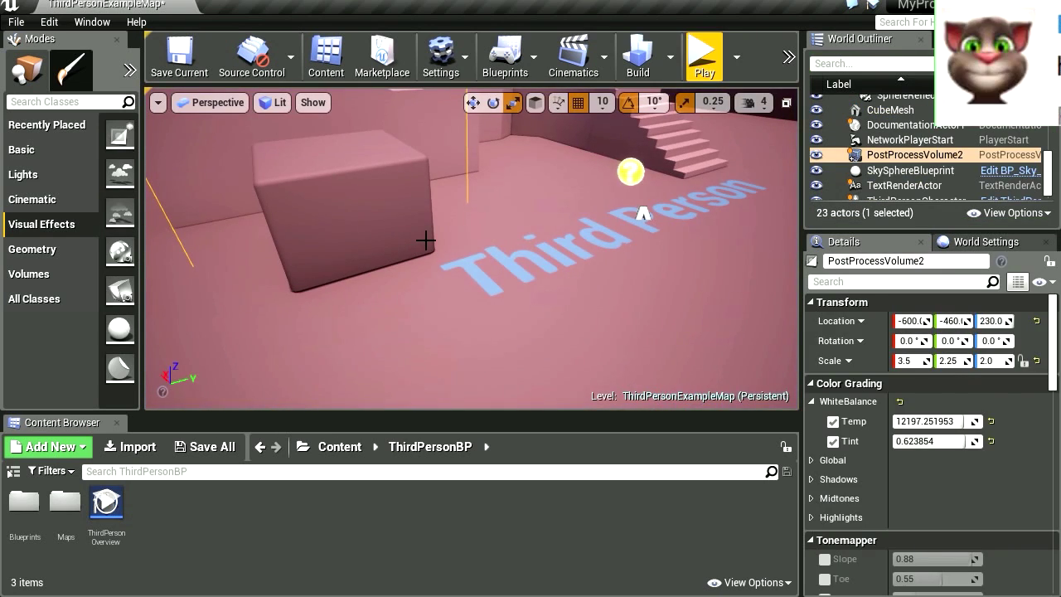
Scale the Post Process Volume to 5.25 along Y so it covers more of the floor
key(s)
right_drag(473, 248, 437, 253)
key(w)
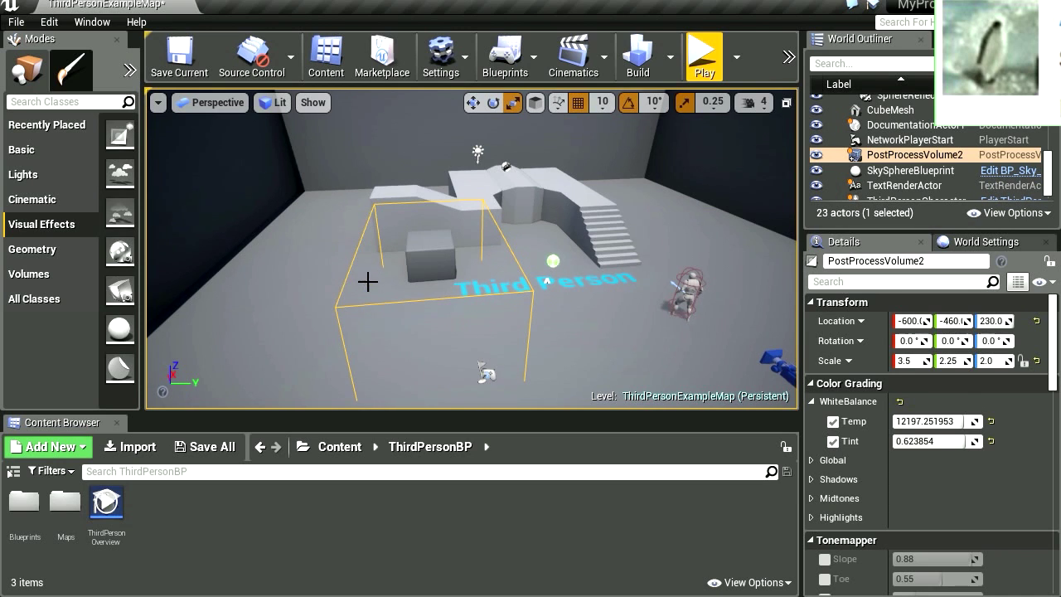
Play-test the enlarged volume by running the character back and forth across its boundary, and end the session
key(alt+p)
key(w)
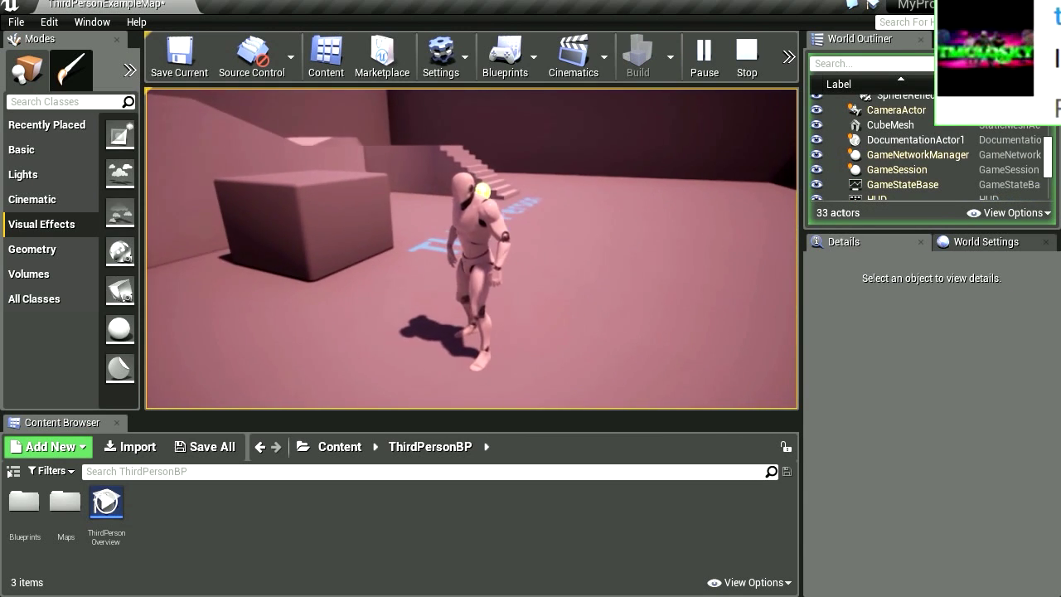
key(d)
key(a)
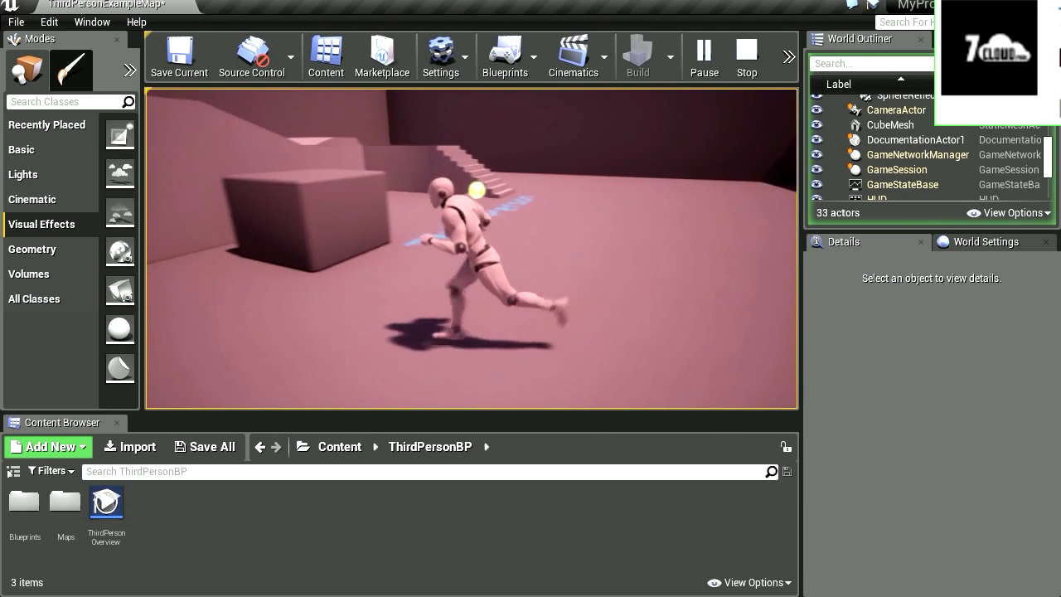
key(d)
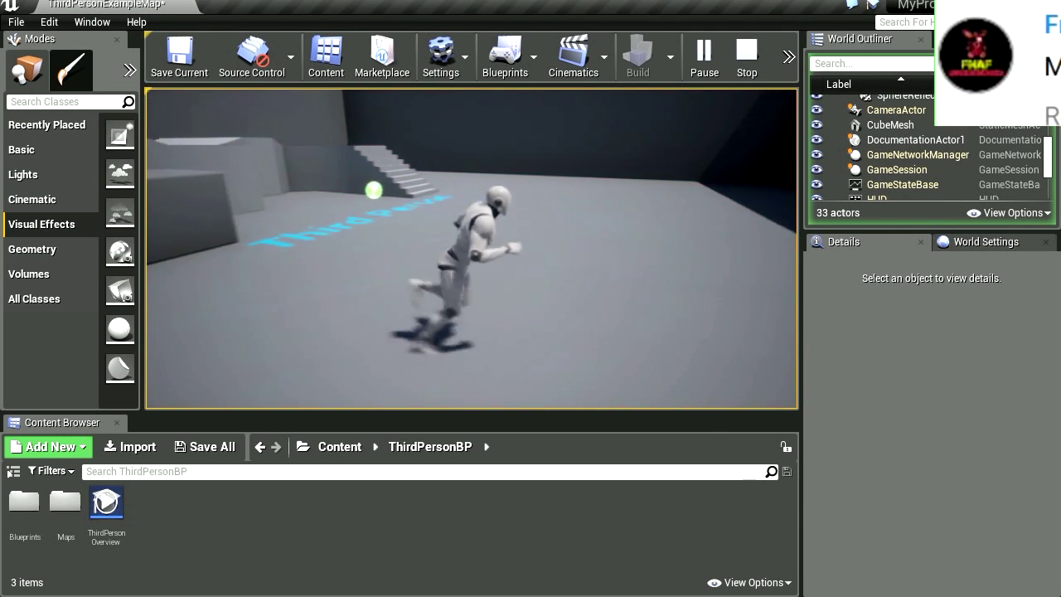
key(a)
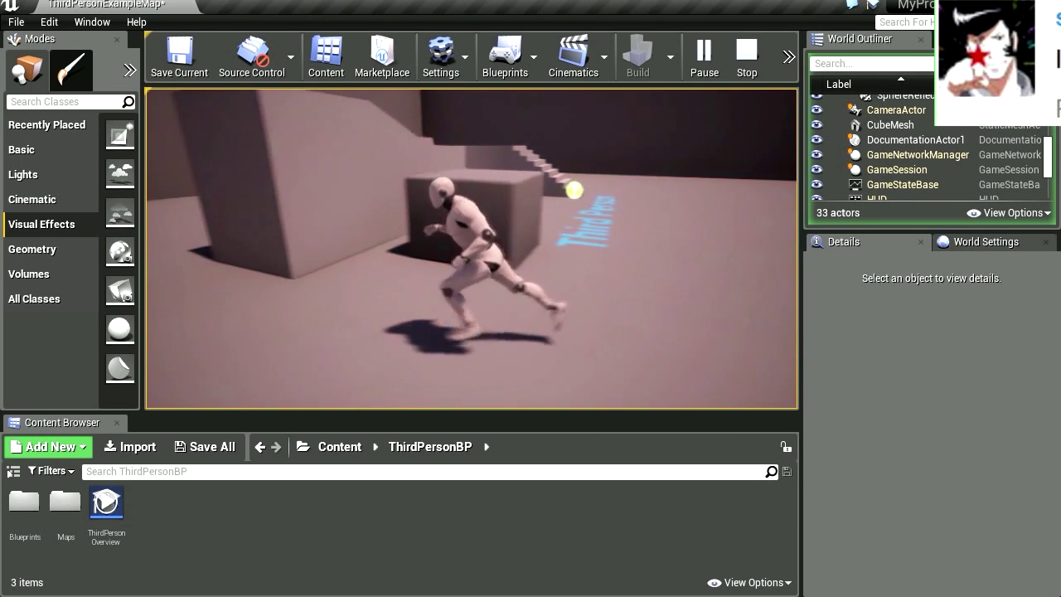
key(d)
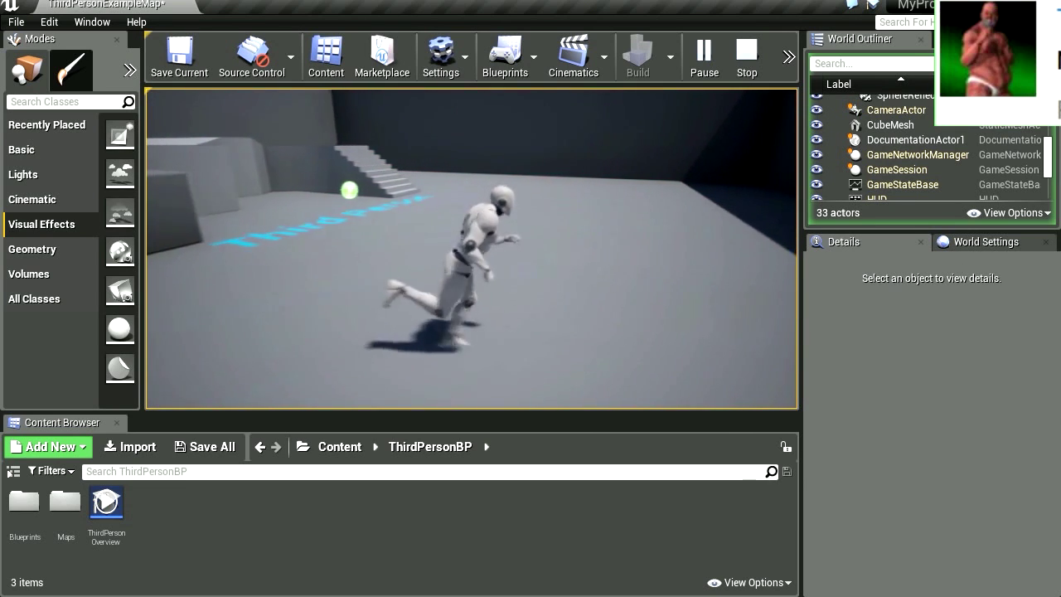
key(a)
key(Escape)
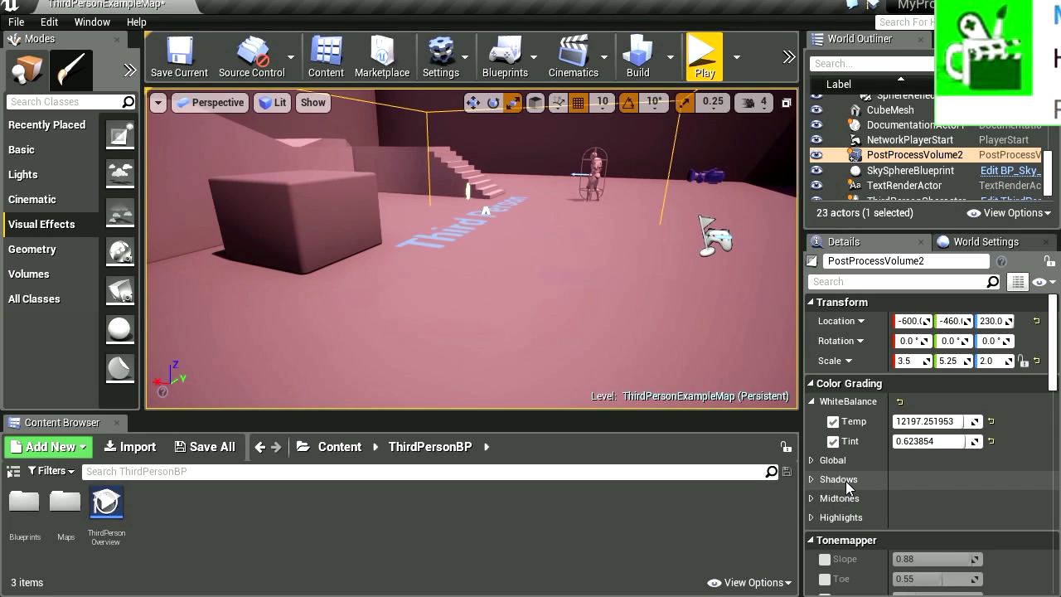
Enable the volume's global Saturation override and lower its white balance Tint to -1.0
click(810, 460)
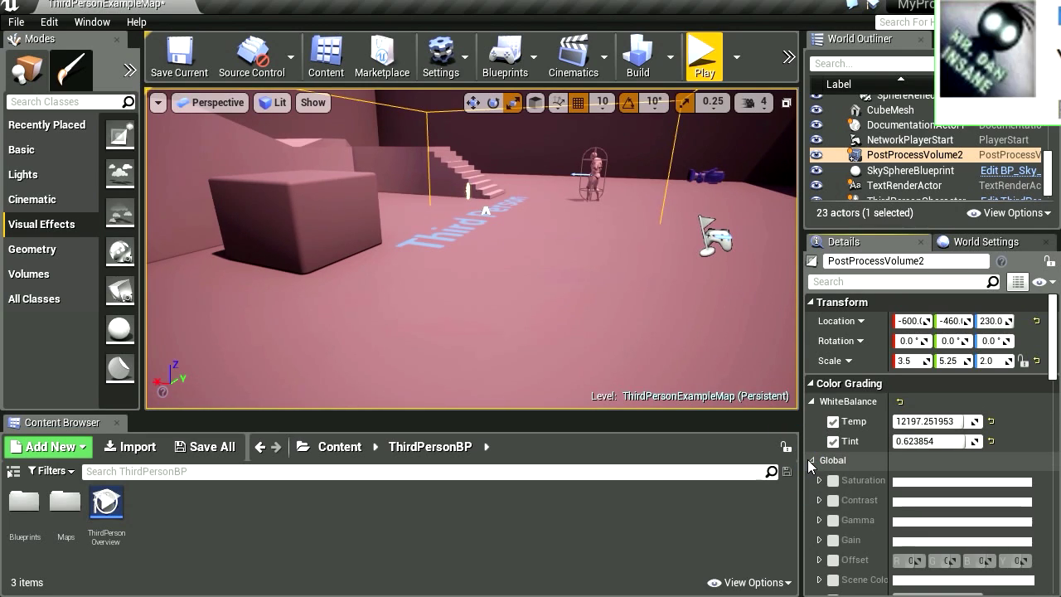
click(829, 483)
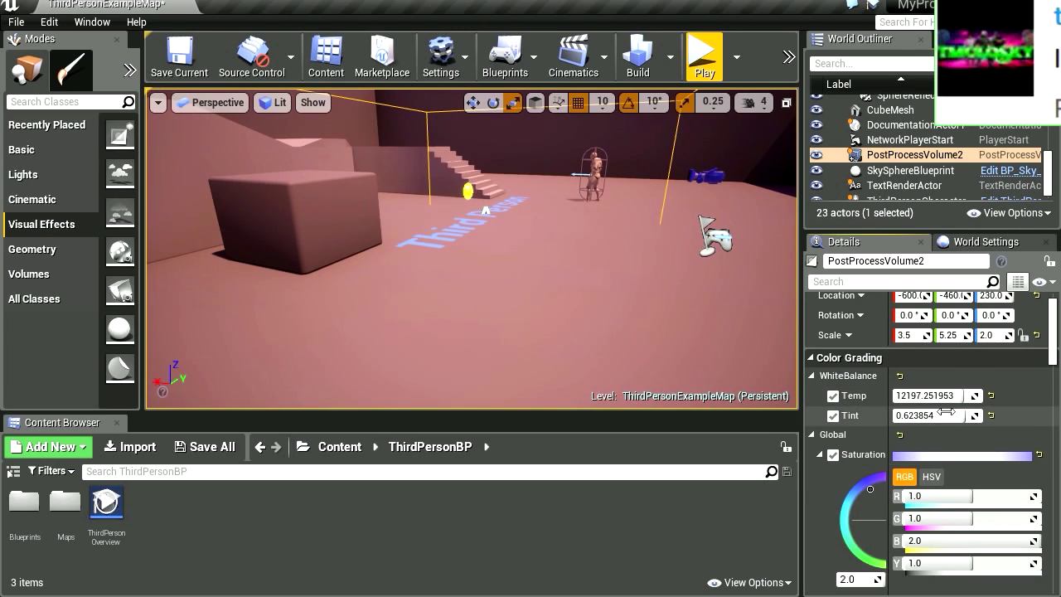
drag(912, 416, 894, 415)
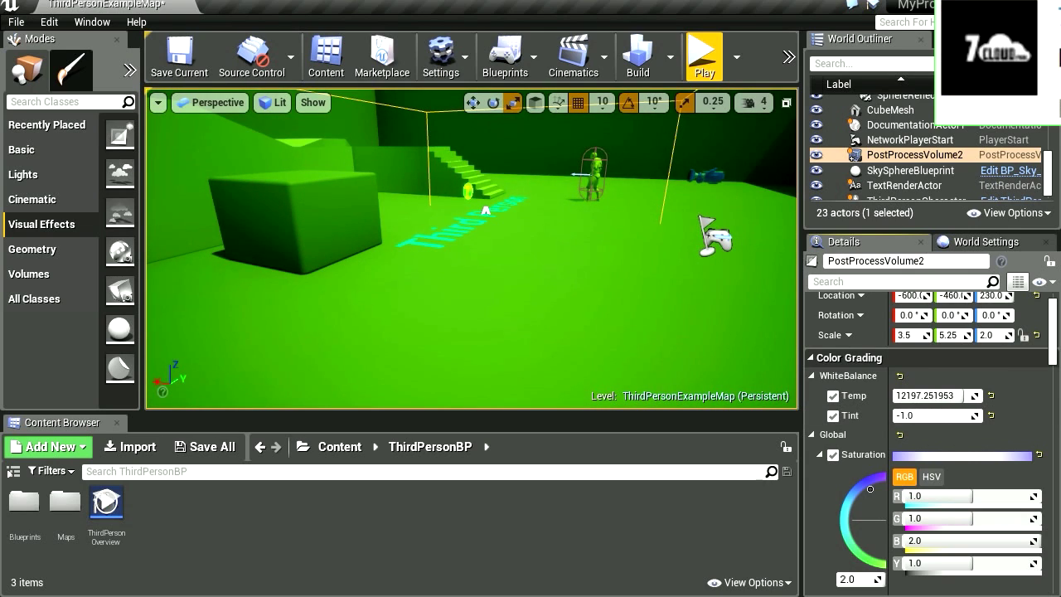
drag(980, 415, 894, 415)
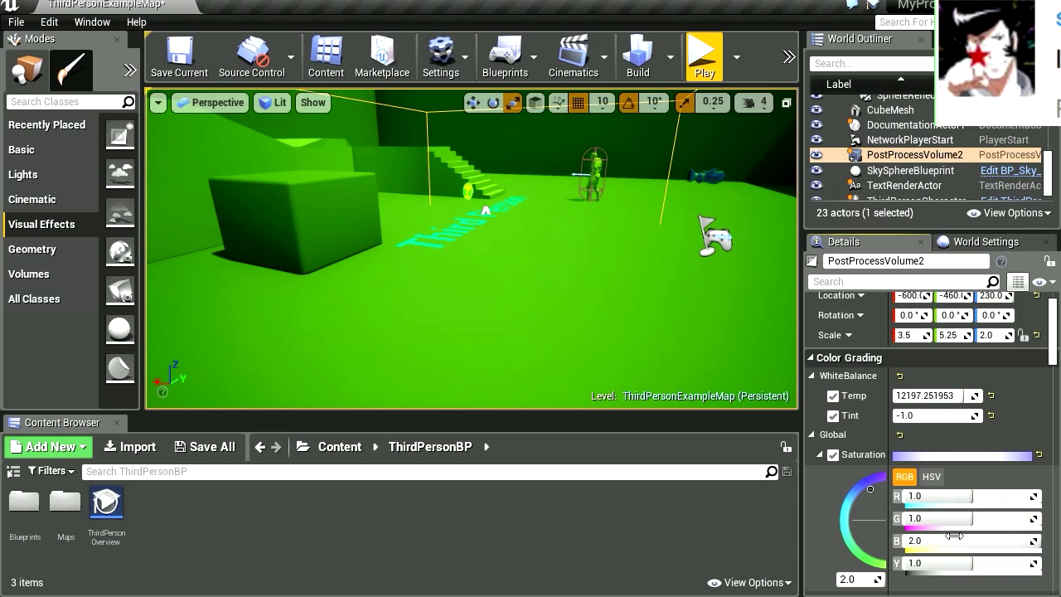
Shift the global Saturation toward green with R 0.71, G 2.0, B 0.92 and Y 1.28
click(1026, 541)
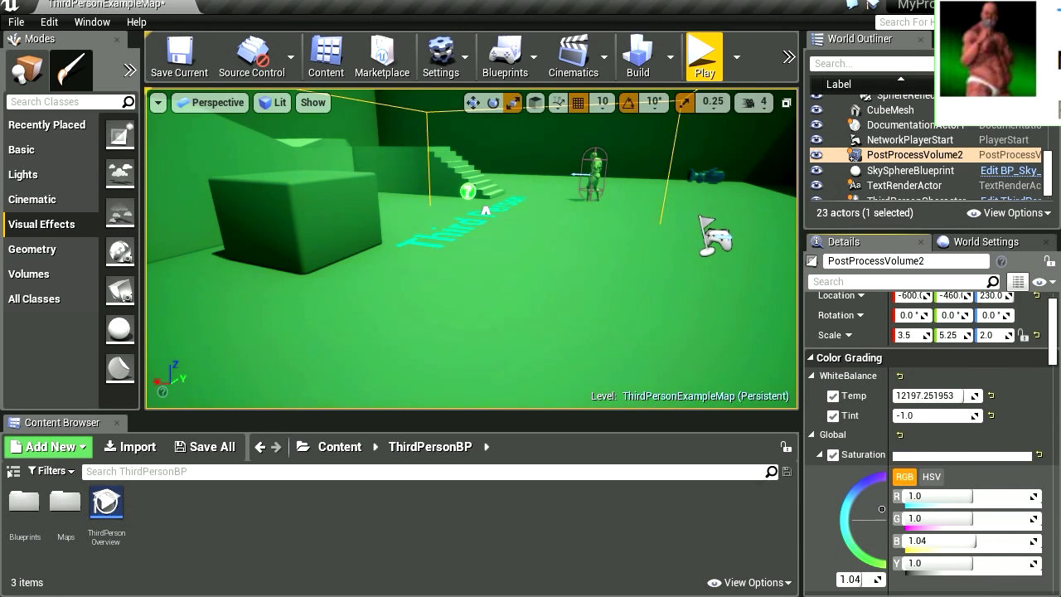
drag(979, 541, 938, 542)
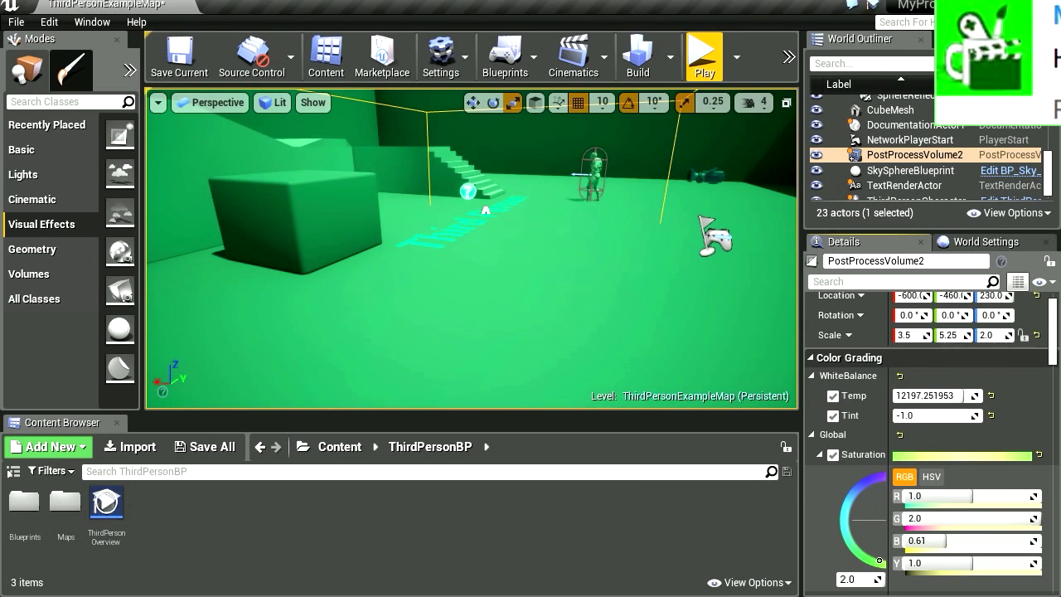
drag(879, 561, 862, 551)
Enable the global Contrast override and raise its R, G and B values to 1.3
drag(1050, 352, 1051, 357)
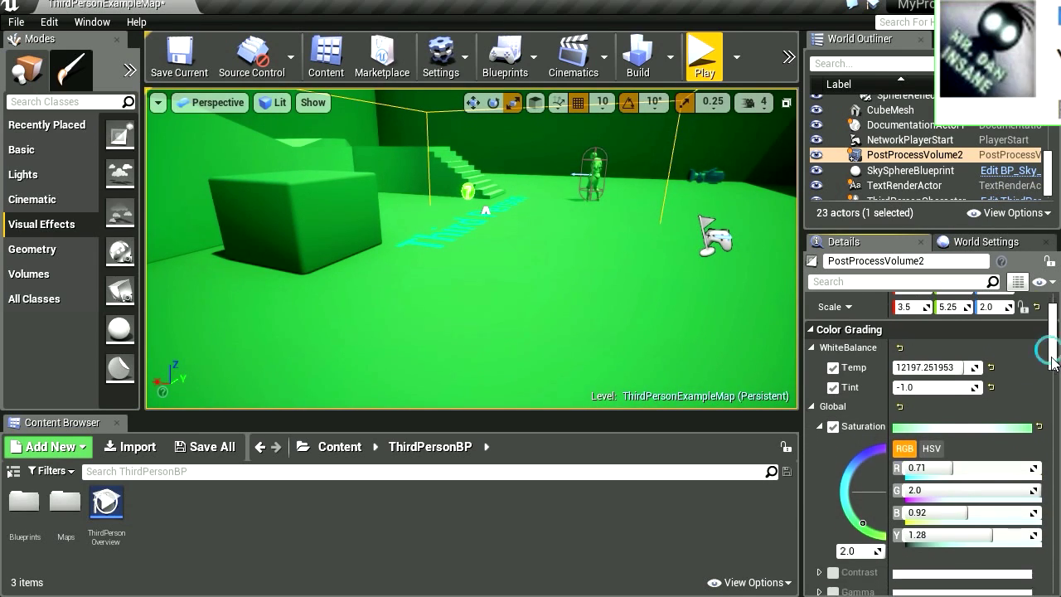
drag(1051, 363, 1051, 373)
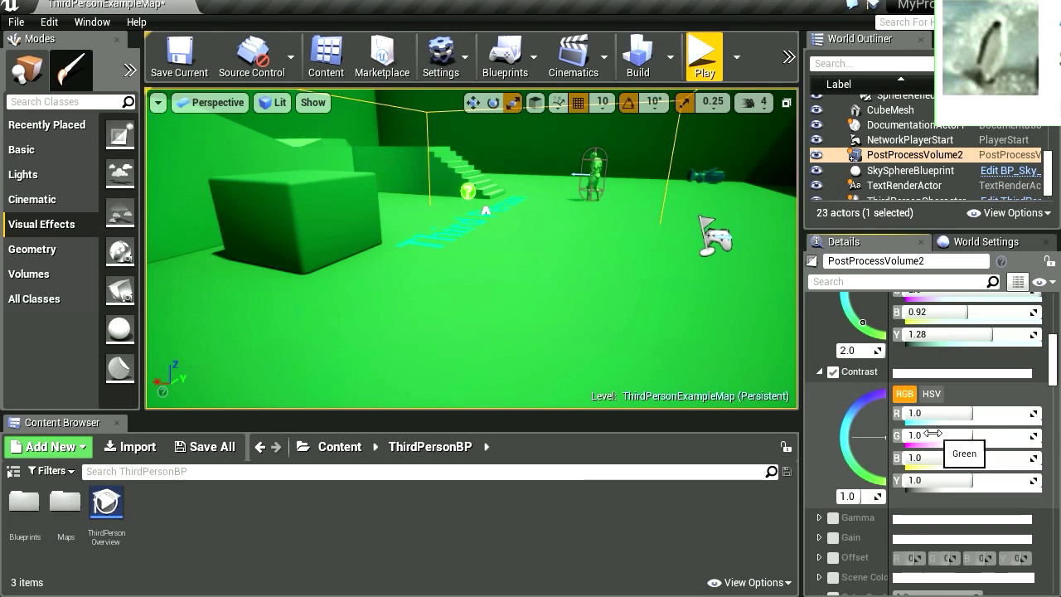
drag(861, 496, 865, 496)
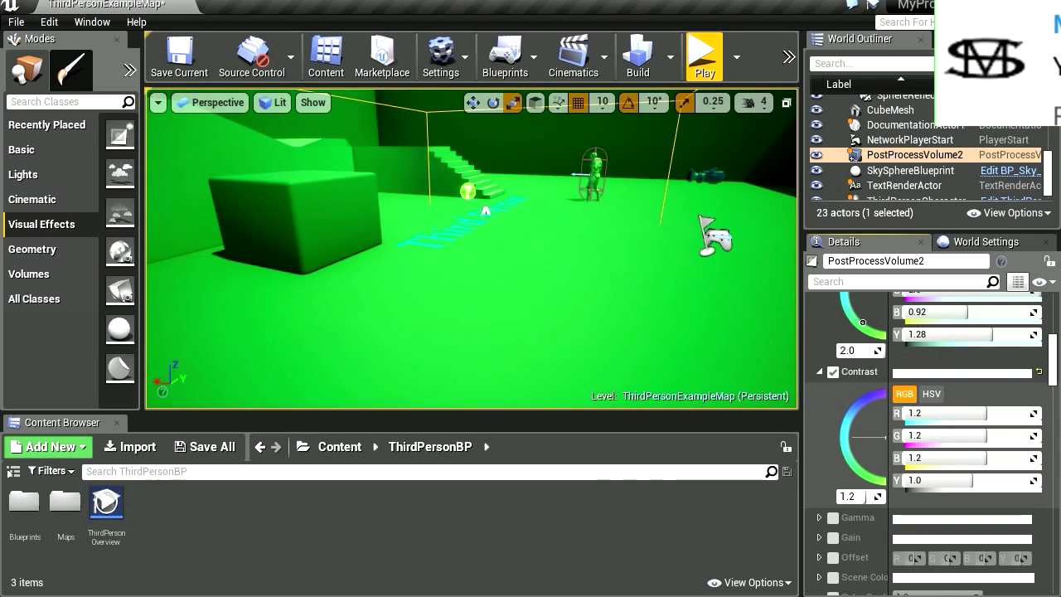
Play-test the green grading by running and jumping the character around the level, and end the session
key(alt+p)
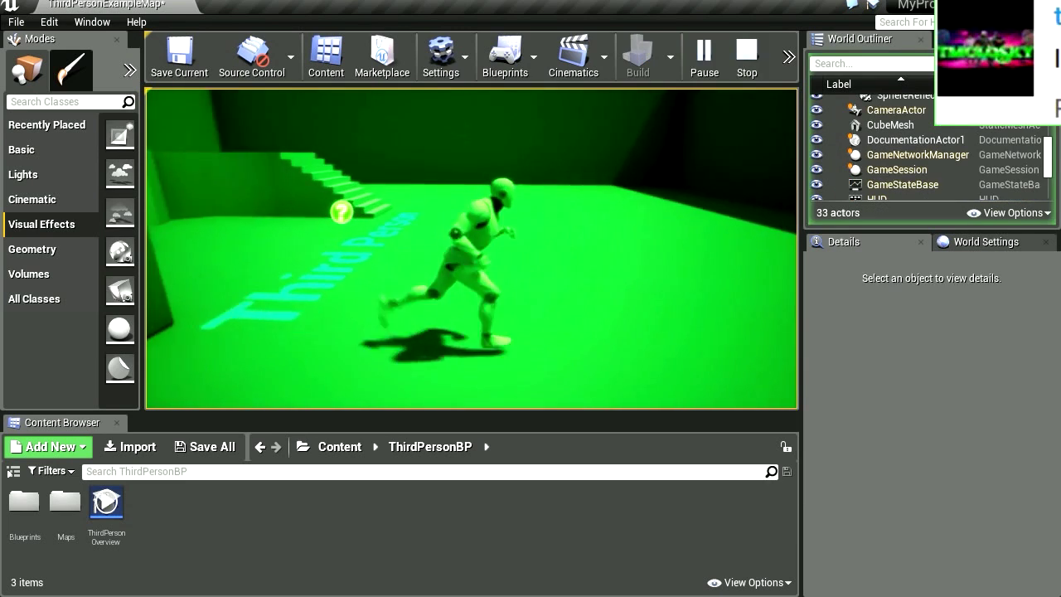
key(a)
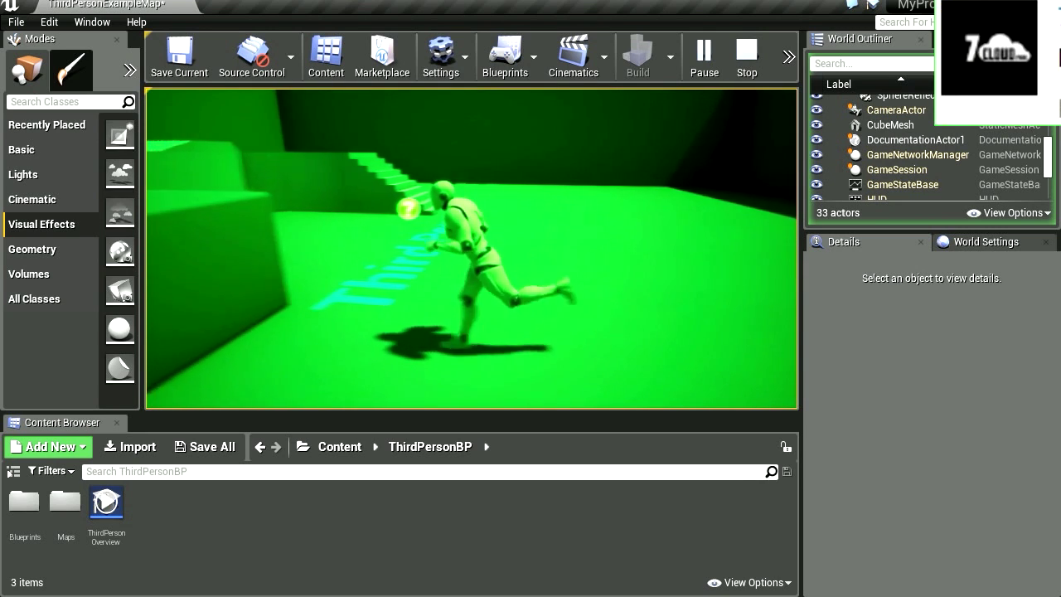
key(space)
key(d)
key(space)
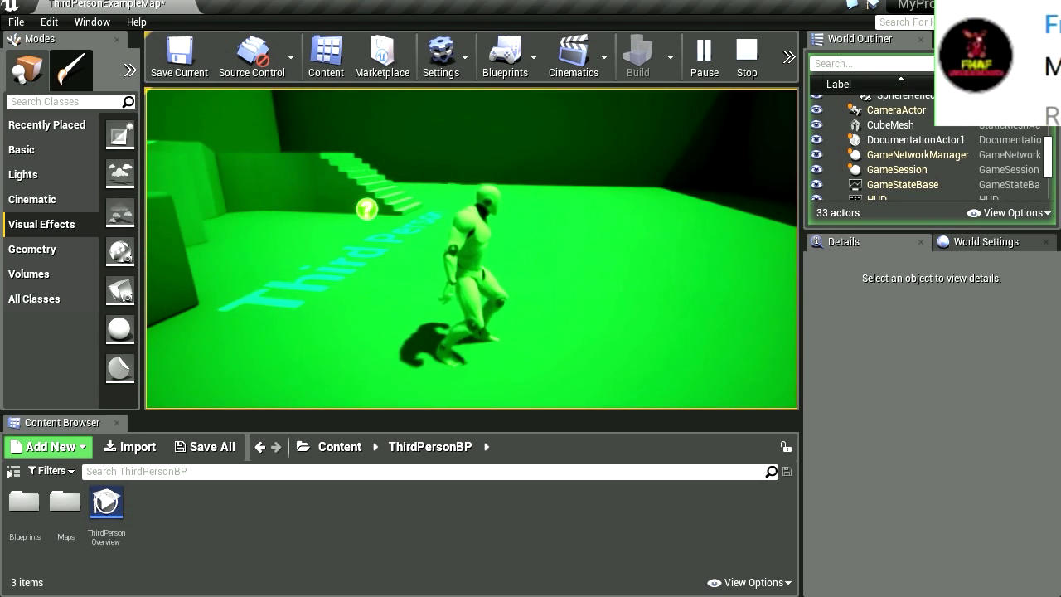
key(s)
key(w)
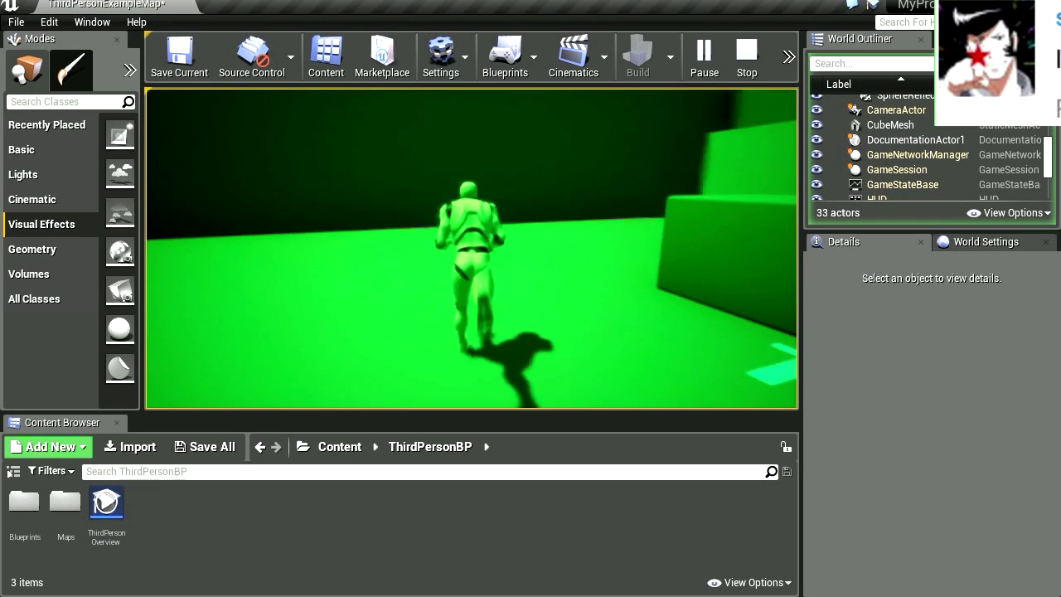
key(w)
key(d)
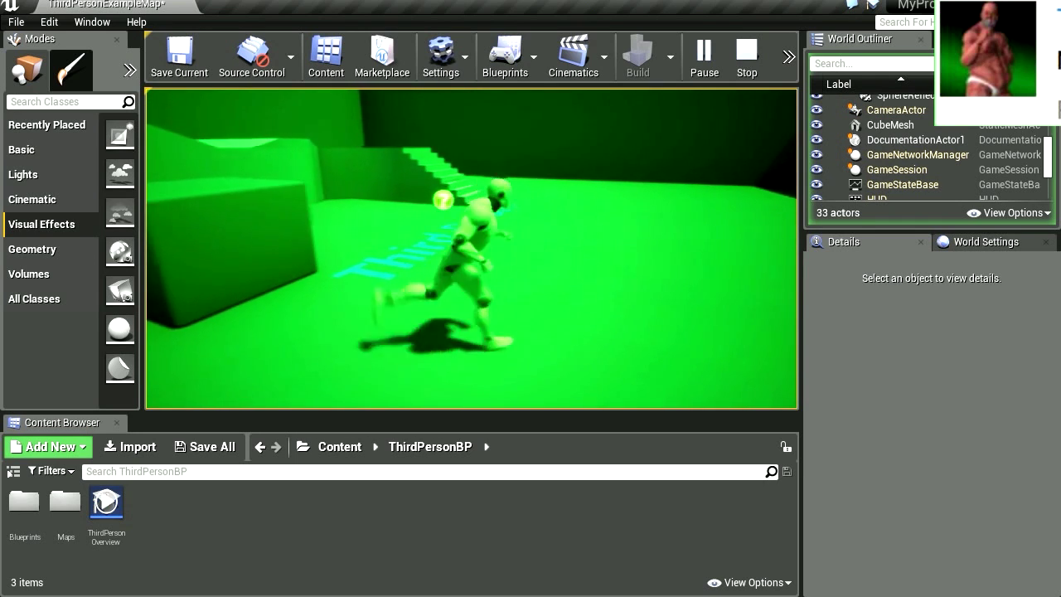
key(Escape)
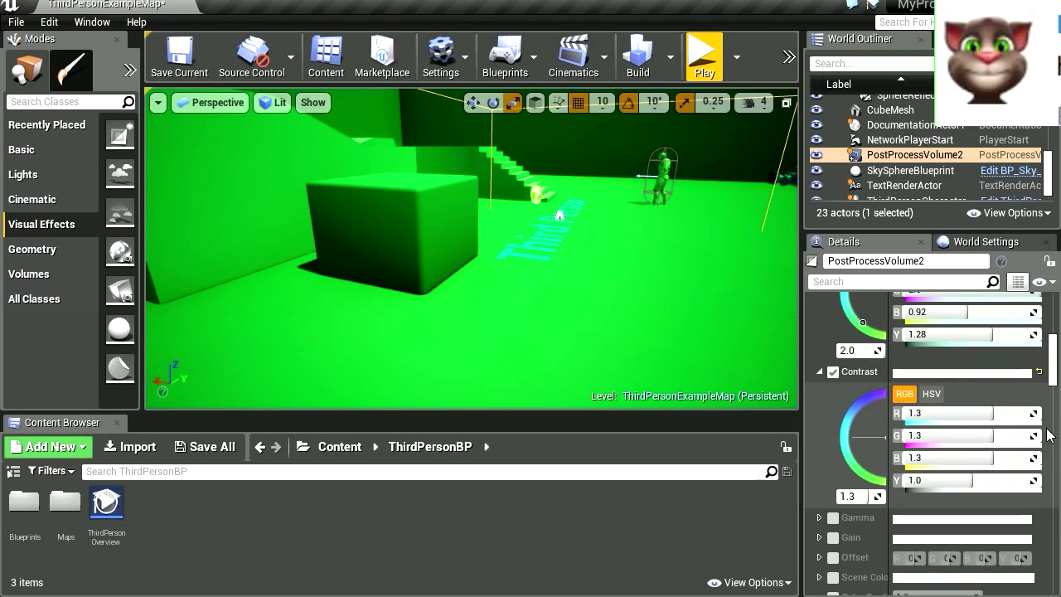
Enable the chromatic aberration override in the volume's lens Image Effects and raise it to 5.0
scroll(1051, 370, down, 6)
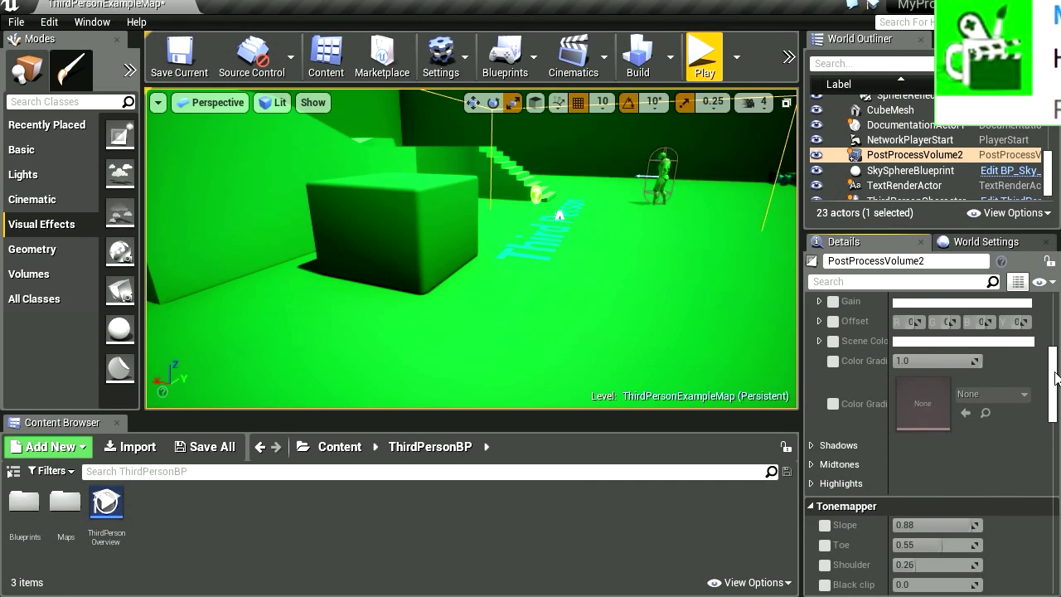
scroll(1056, 370, up, 2)
scroll(1054, 370, up, 1)
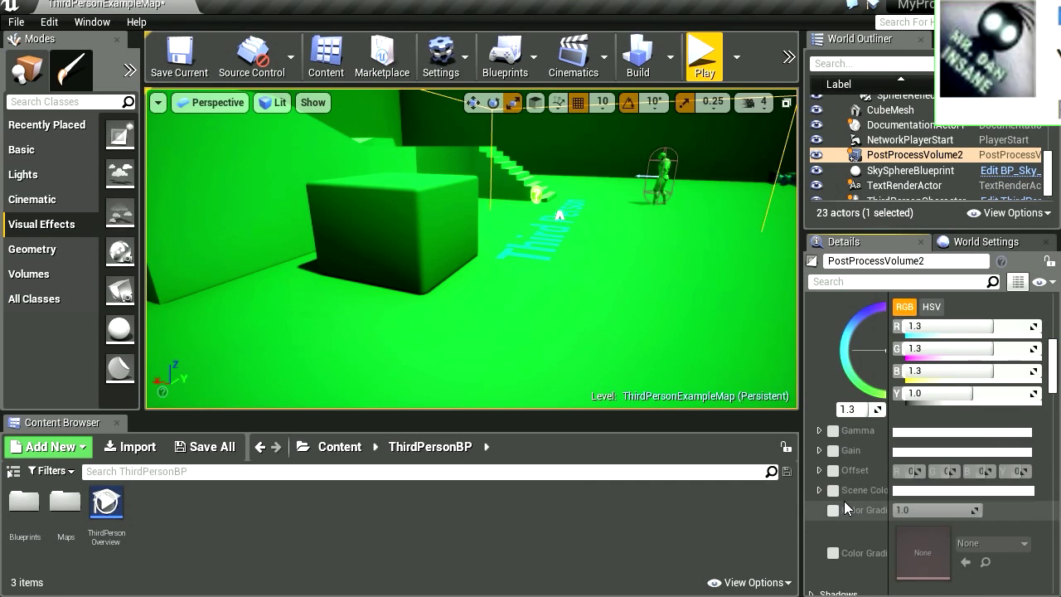
scroll(823, 469, down, 3)
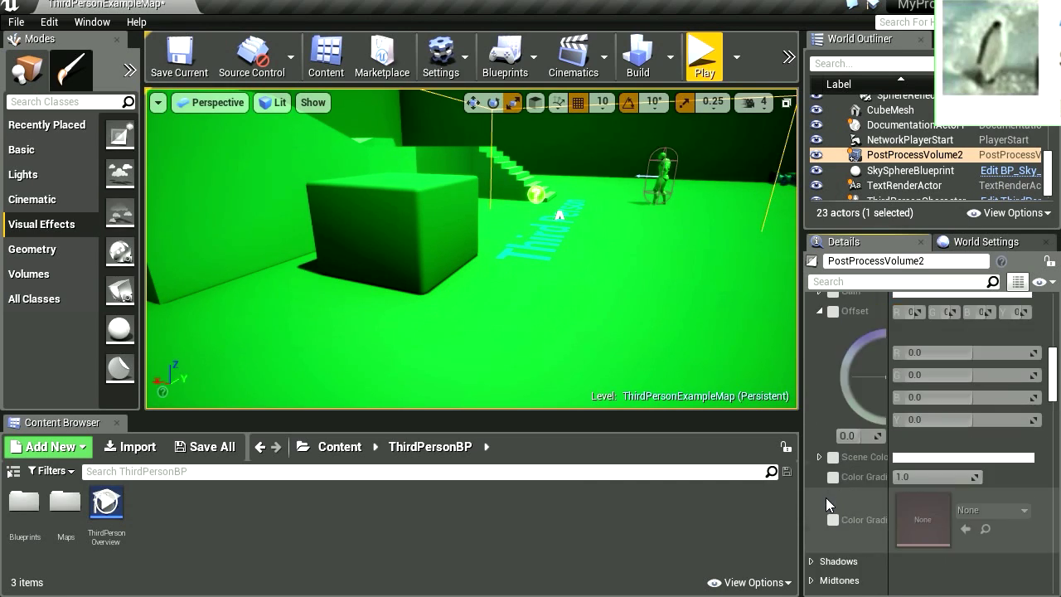
scroll(829, 508, down, 5)
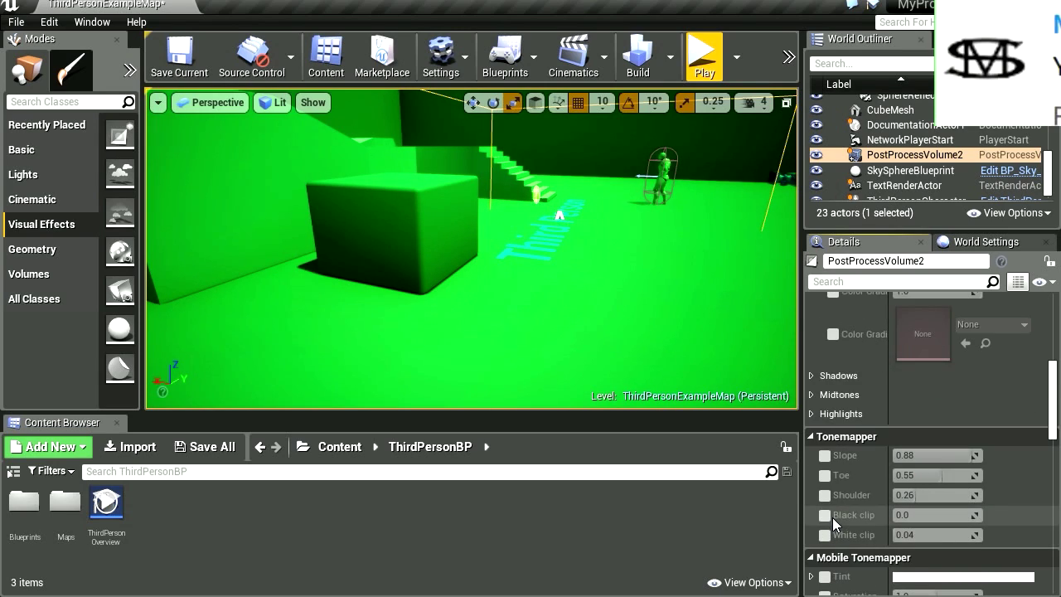
scroll(833, 515, down, 2)
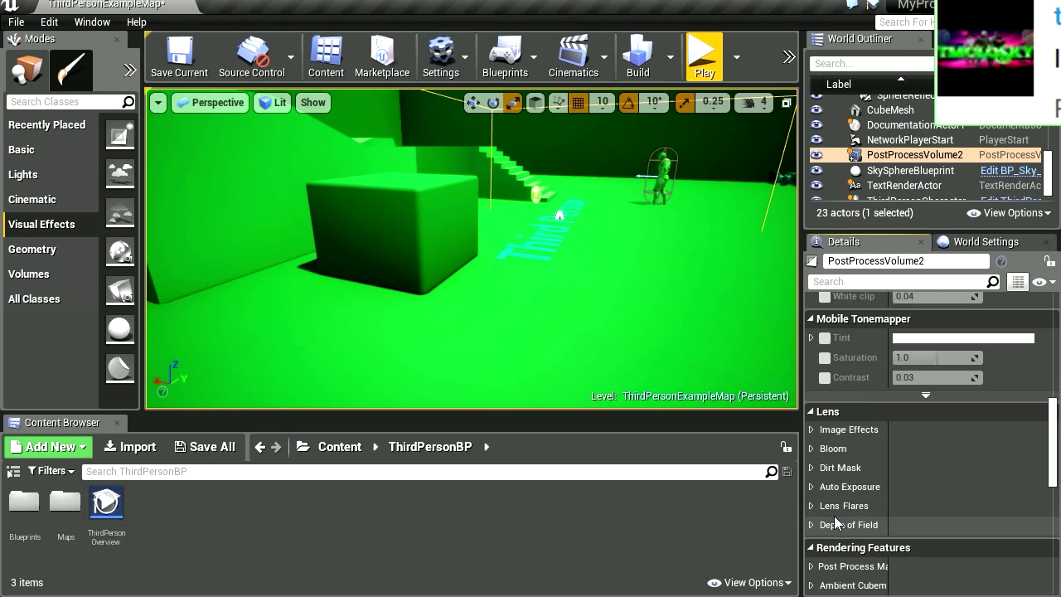
click(812, 430)
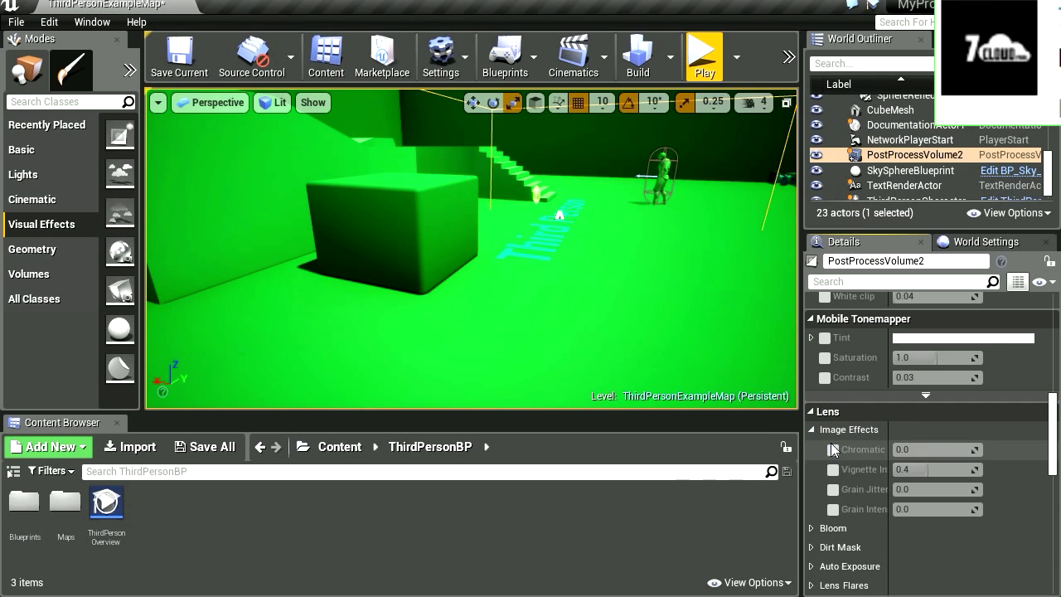
click(832, 451)
mouse_move(912, 449)
mouse_down()
mouse_move(944, 449)
mouse_move(897, 449)
mouse_up()
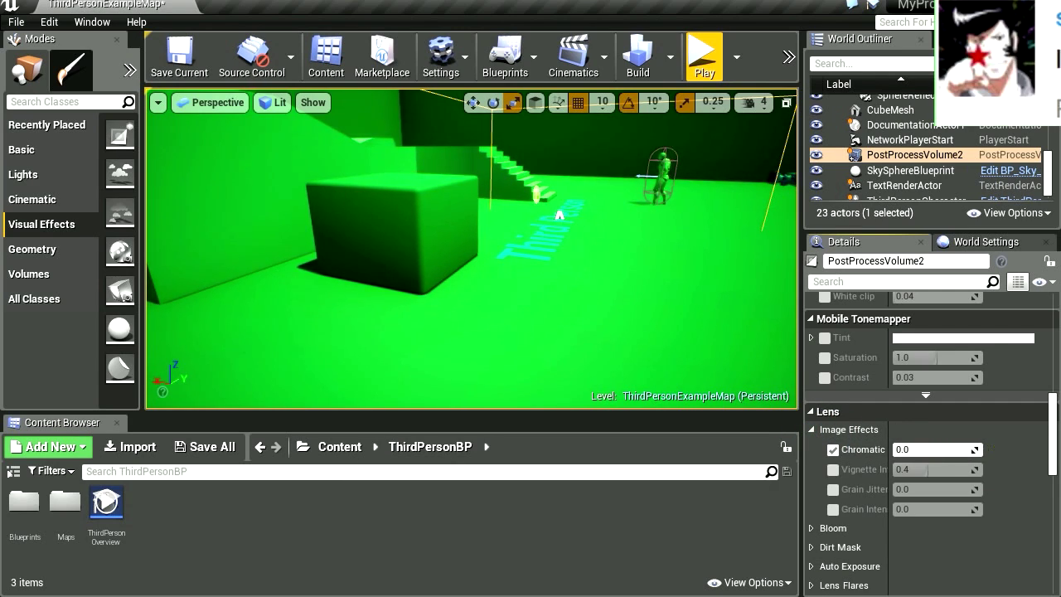
Set the Vignette Intensity to about 0.64, Grain Jitter to about 0.61 and Grain Intensity to about 0.69
drag(927, 470, 951, 469)
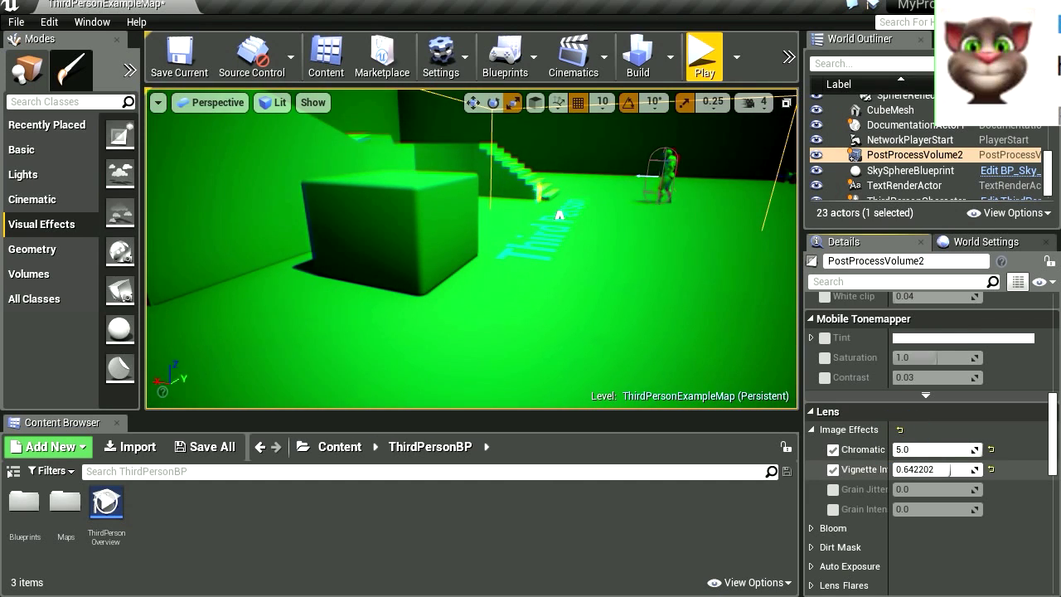
drag(910, 489, 932, 510)
click(833, 509)
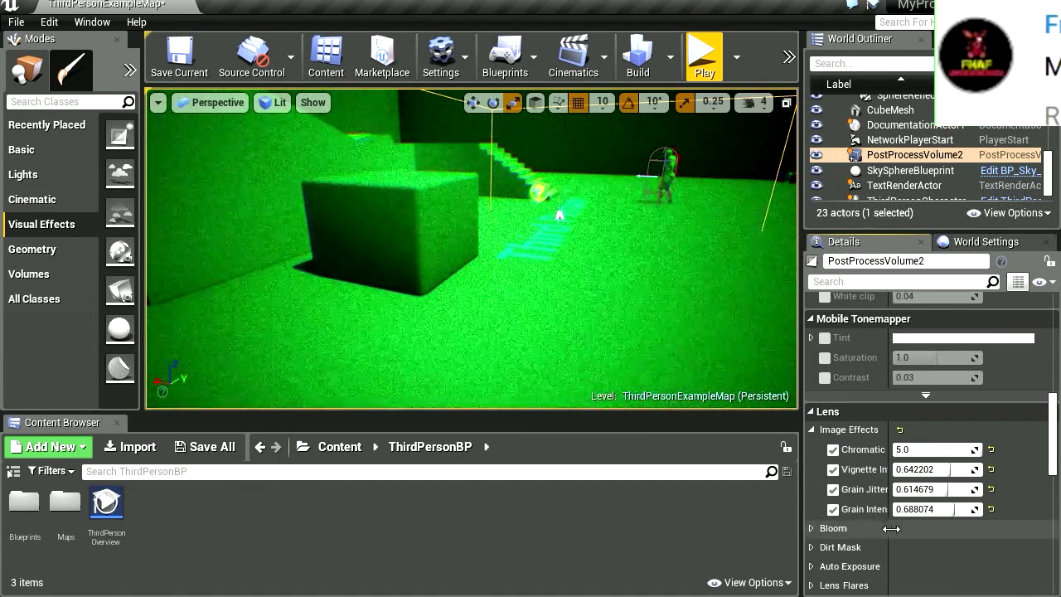
Play-test the grainy night-vision look by running and jumping the character in and out of the volume
click(704, 56)
key(w)
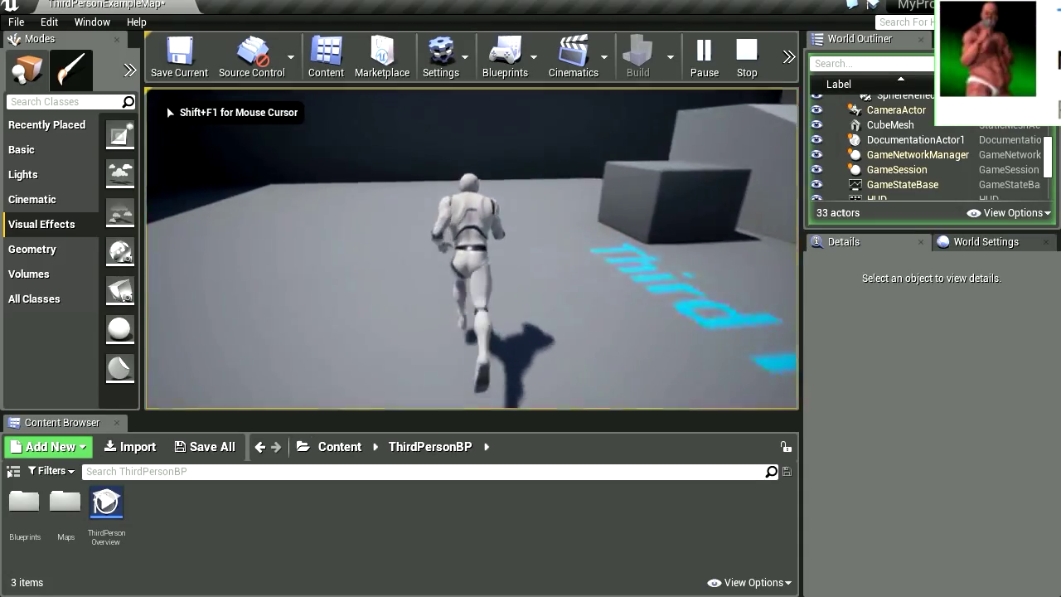
key(s)
key(w)
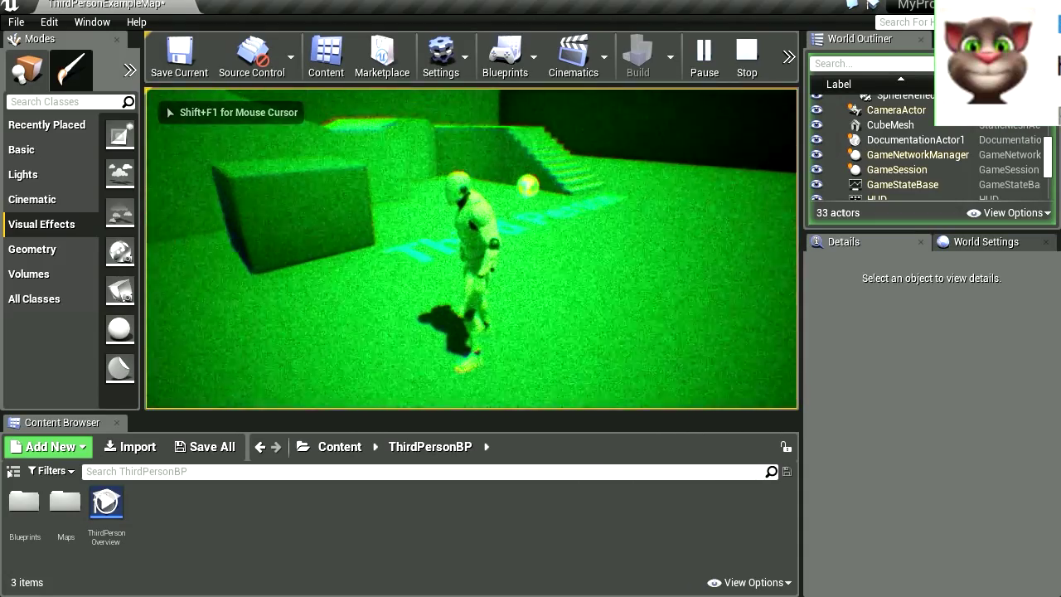
key(d)
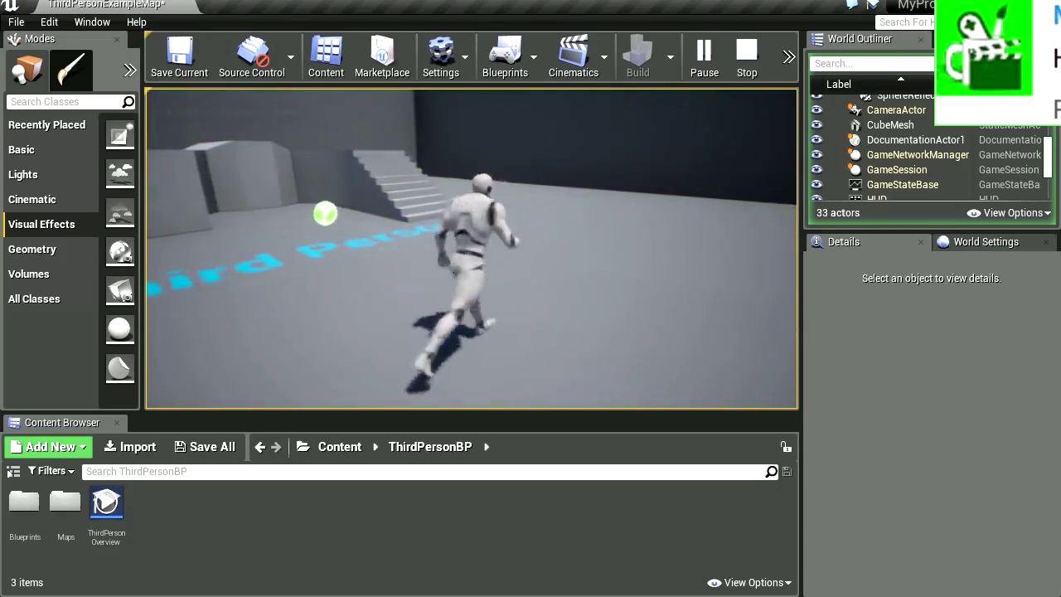
key(a)
key(w)
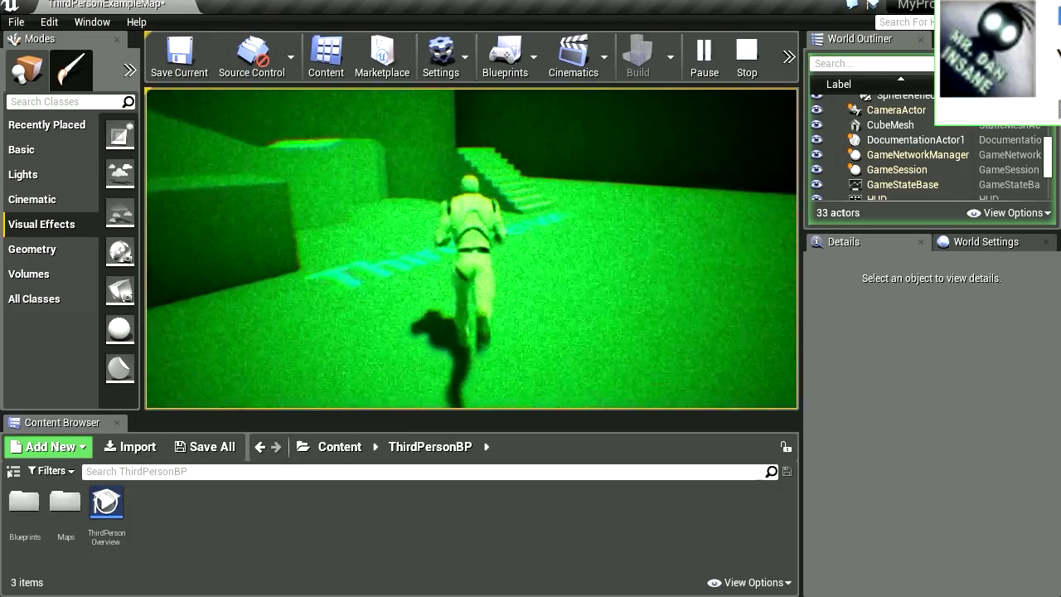
key(s)
key(w)
key(space)
key(s)
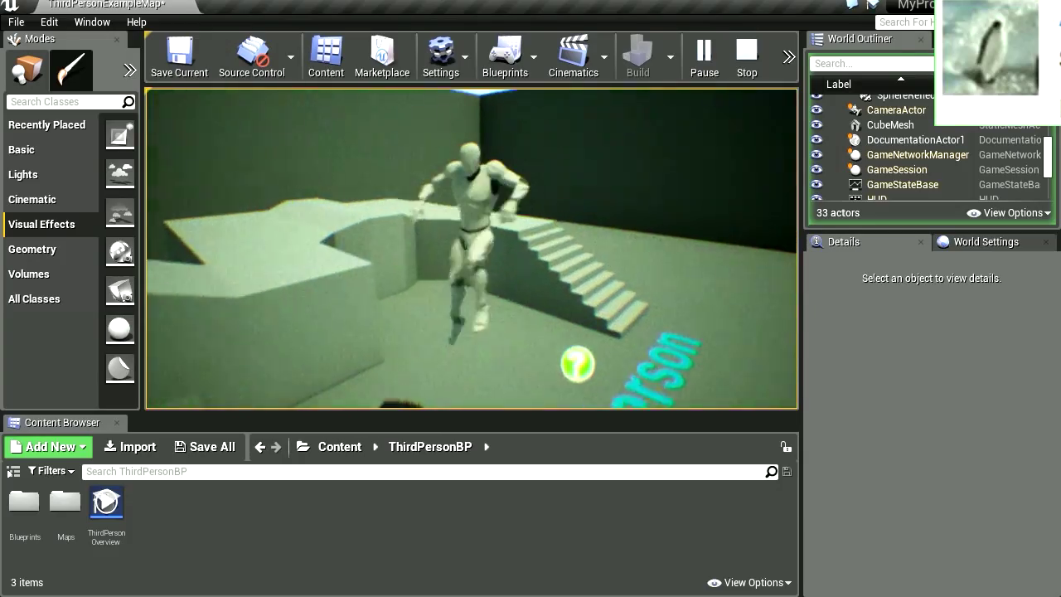
key(a)
key(space)
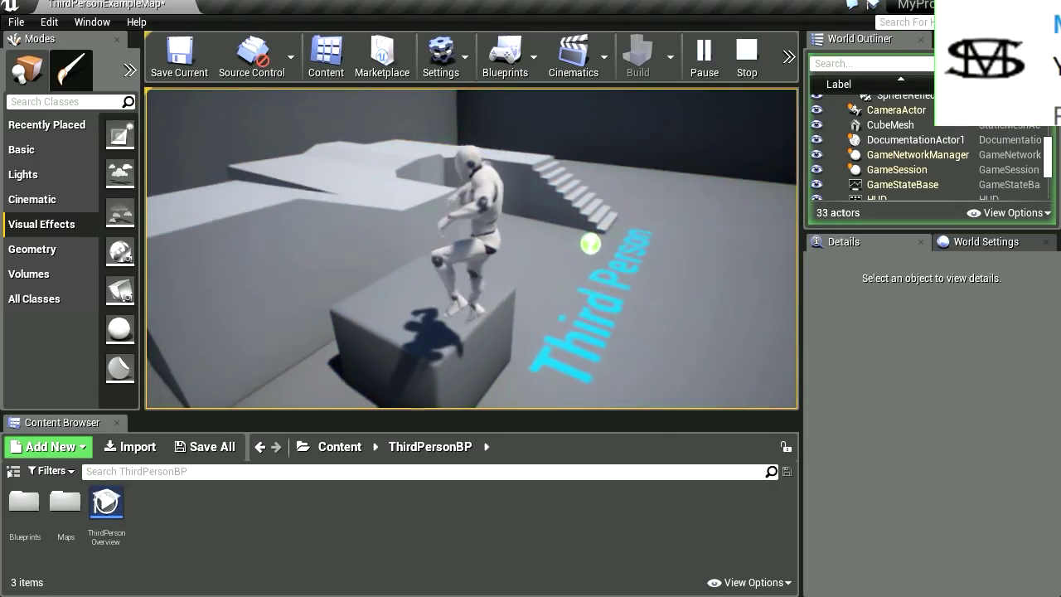
key(d)
key(w)
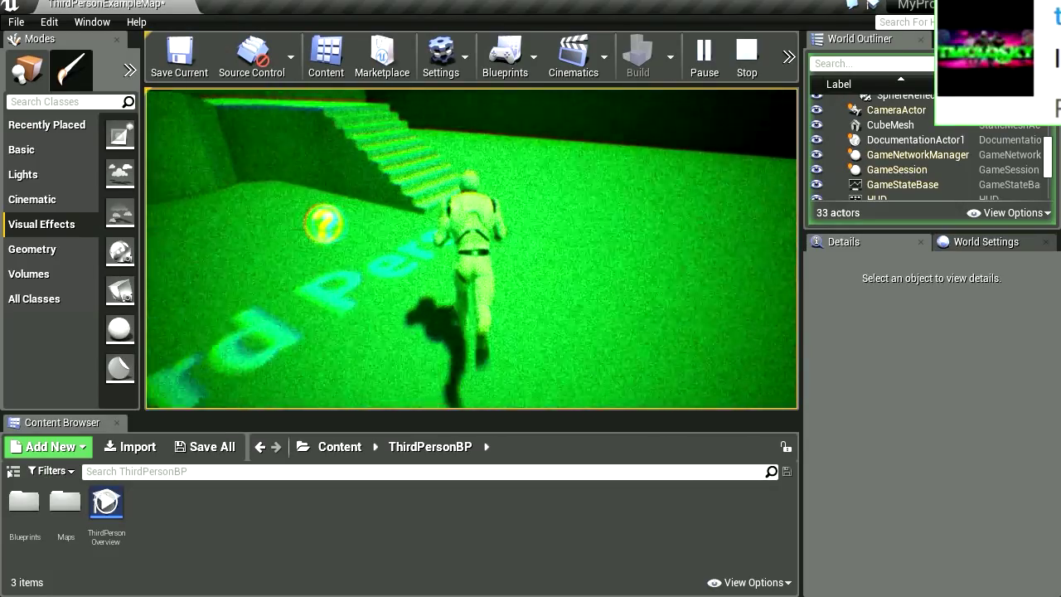
key(s)
key(a)
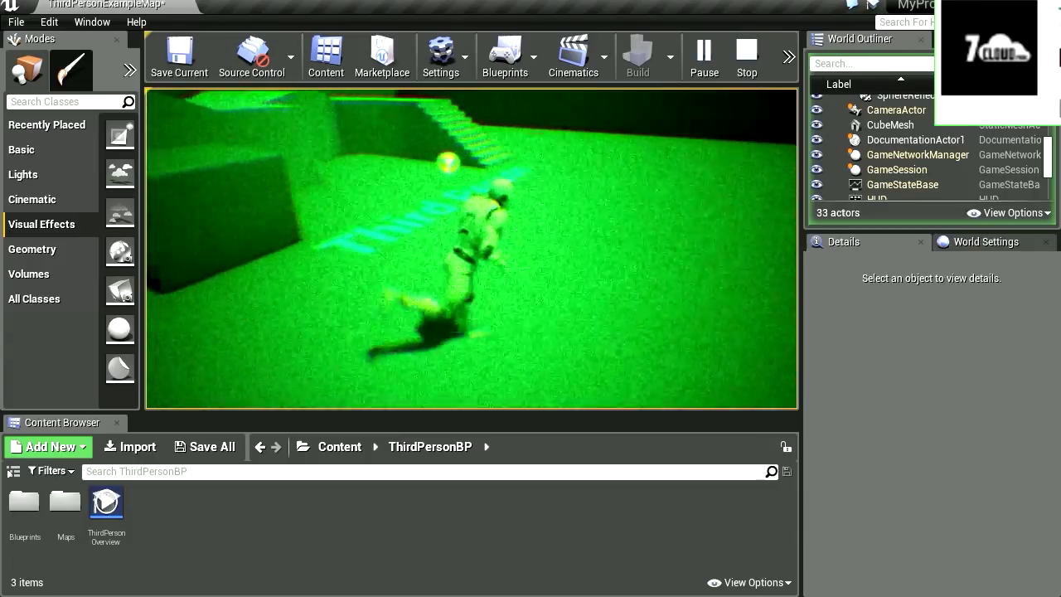